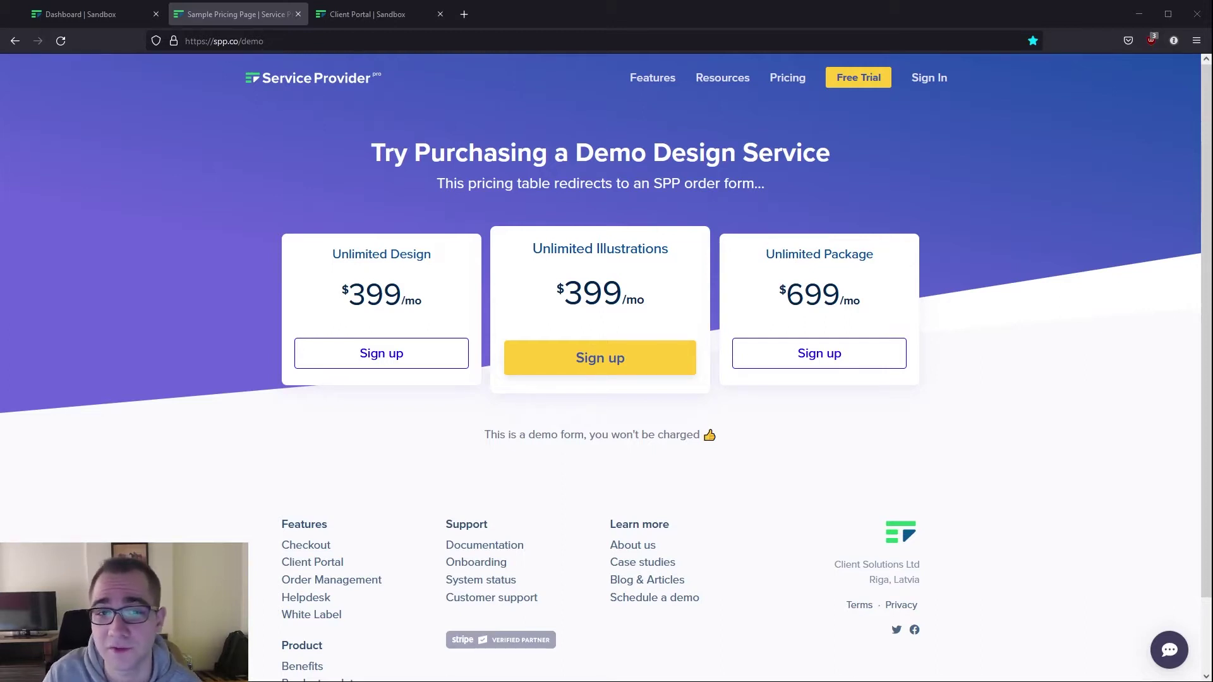
- Switch to the Client Portal sandbox tab showing the Unlimited Designs order form at $399.00/month
{"action": "left_click", "coordinate": [363, 14]}
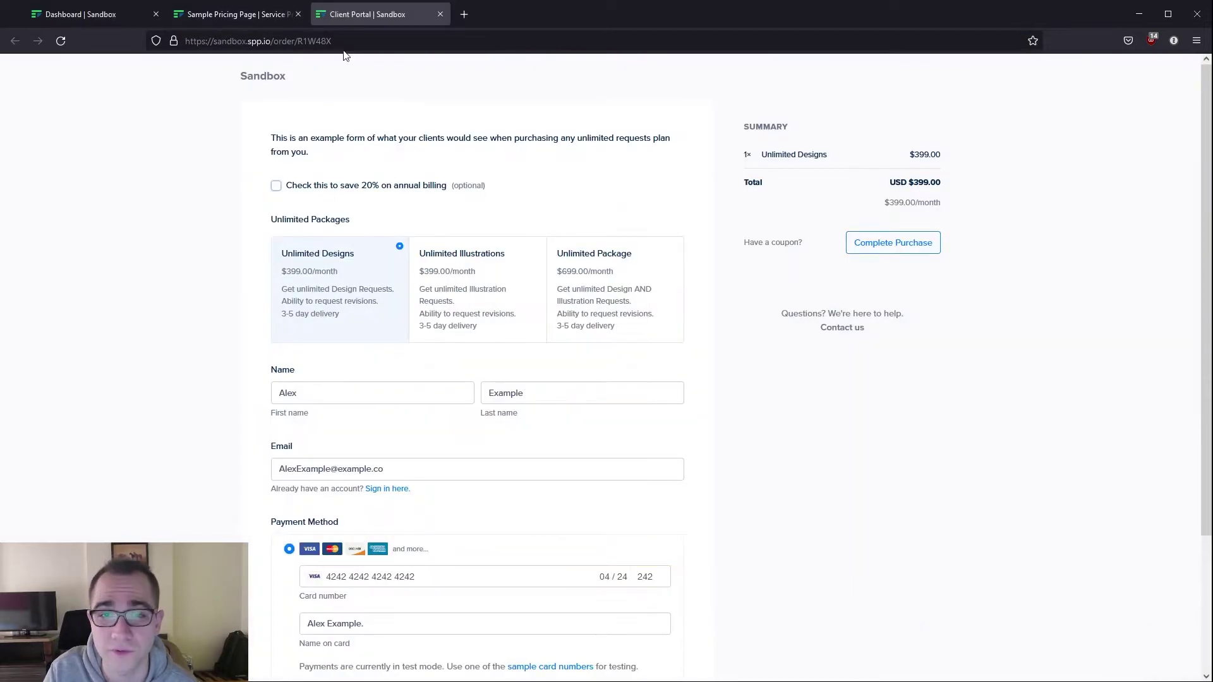
- Turn on 20% annual billing and pick the Unlimited Package (Annual) at $6,720.00/year
{"action": "left_click", "coordinate": [389, 191]}
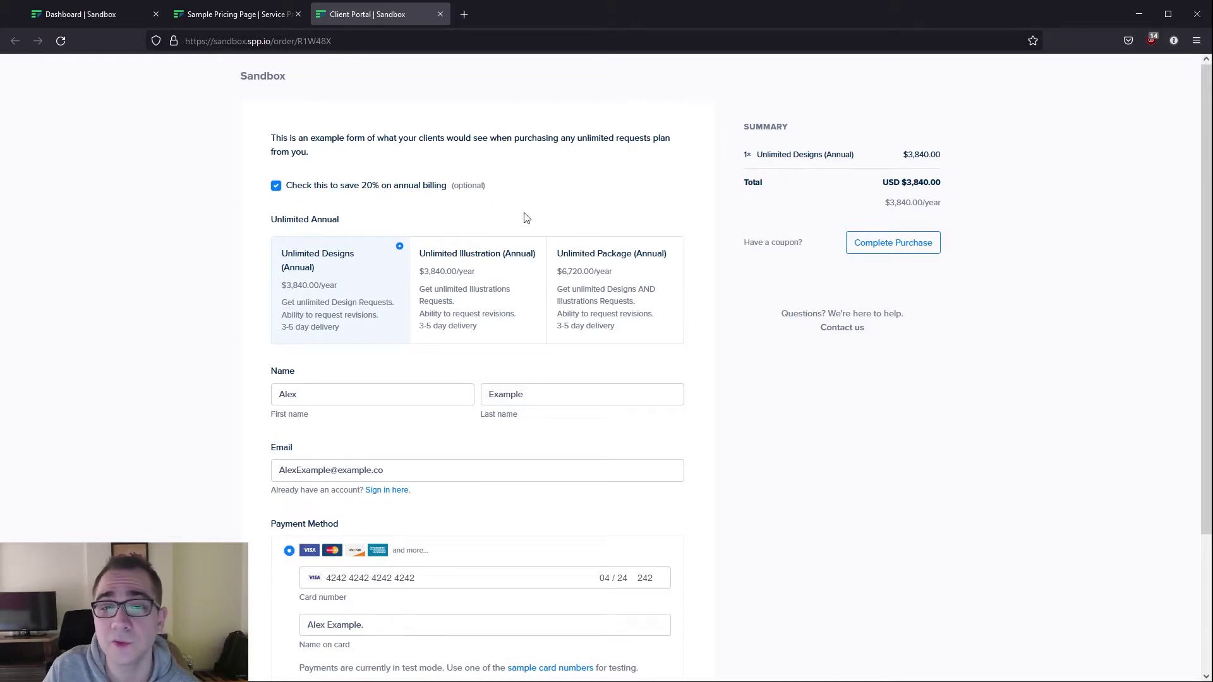
{"action": "left_click", "coordinate": [630, 288]}
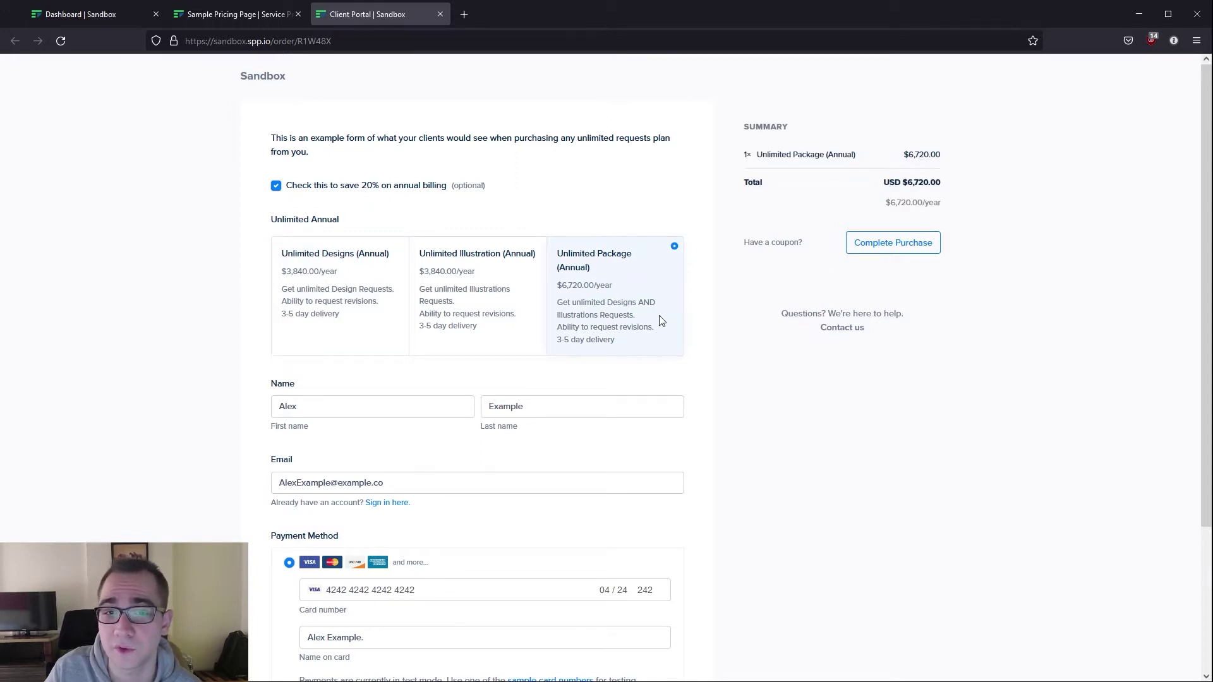
{"action": "scroll", "coordinate": [512, 480], "scroll_direction": "down", "scroll_amount": 3}
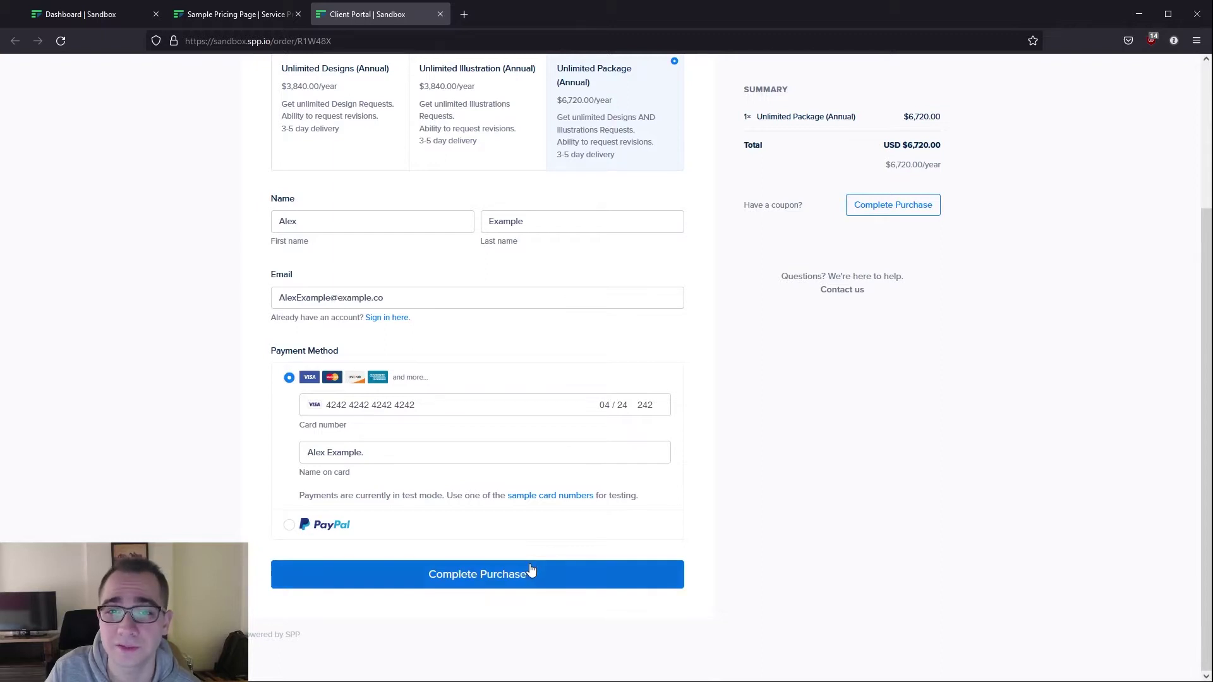
- Complete the credit-card purchase of the Unlimited Package (Annual) for $6,720.00
{"action": "left_click", "coordinate": [531, 571]}
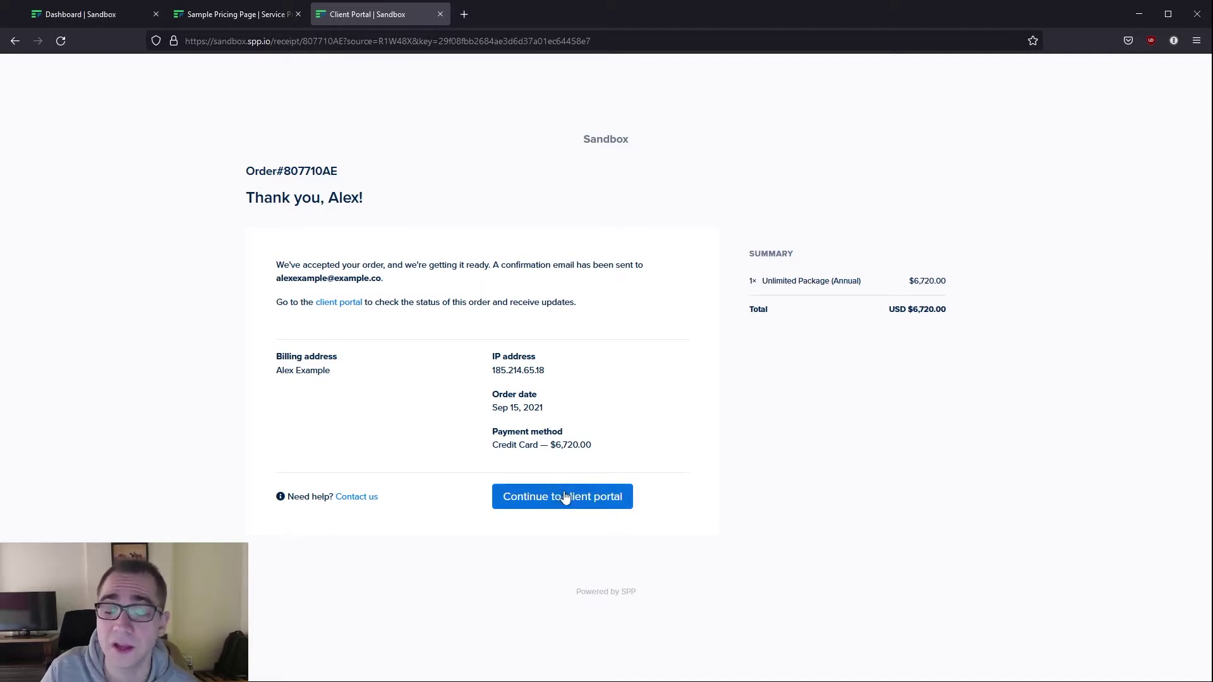
- Continue to the client portal and review the 'Example Title' request with its A, B, C description
{"action": "left_click", "coordinate": [587, 497]}
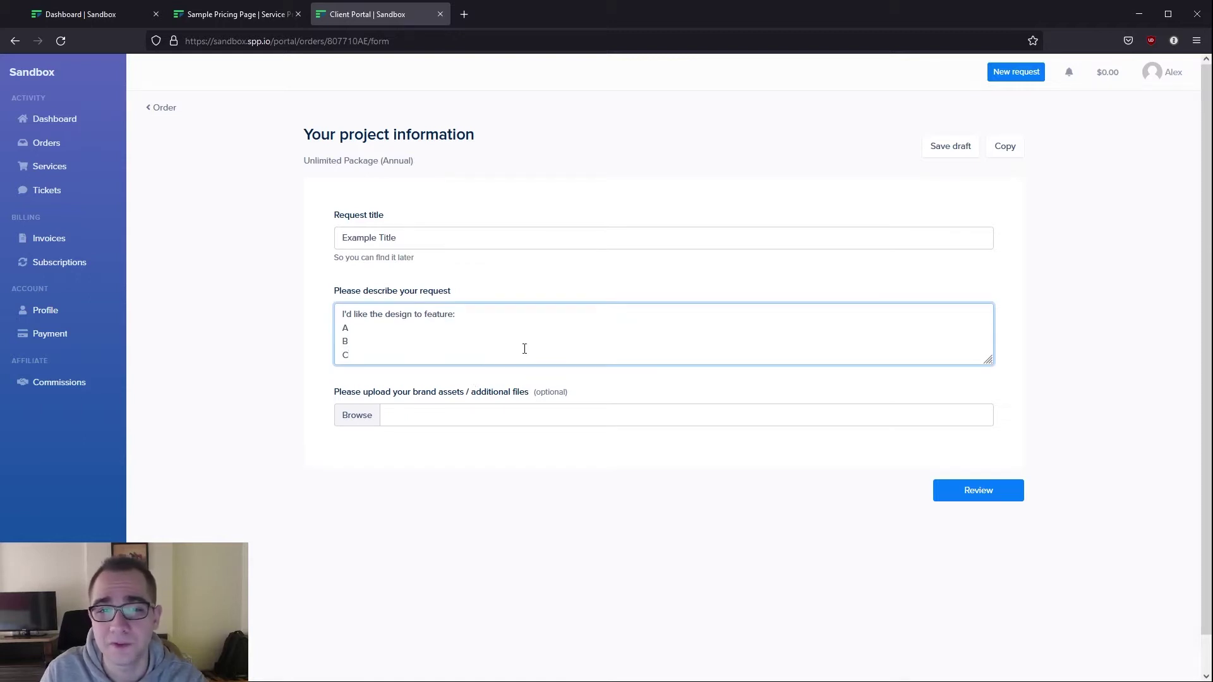
{"action": "left_click", "coordinate": [985, 502]}
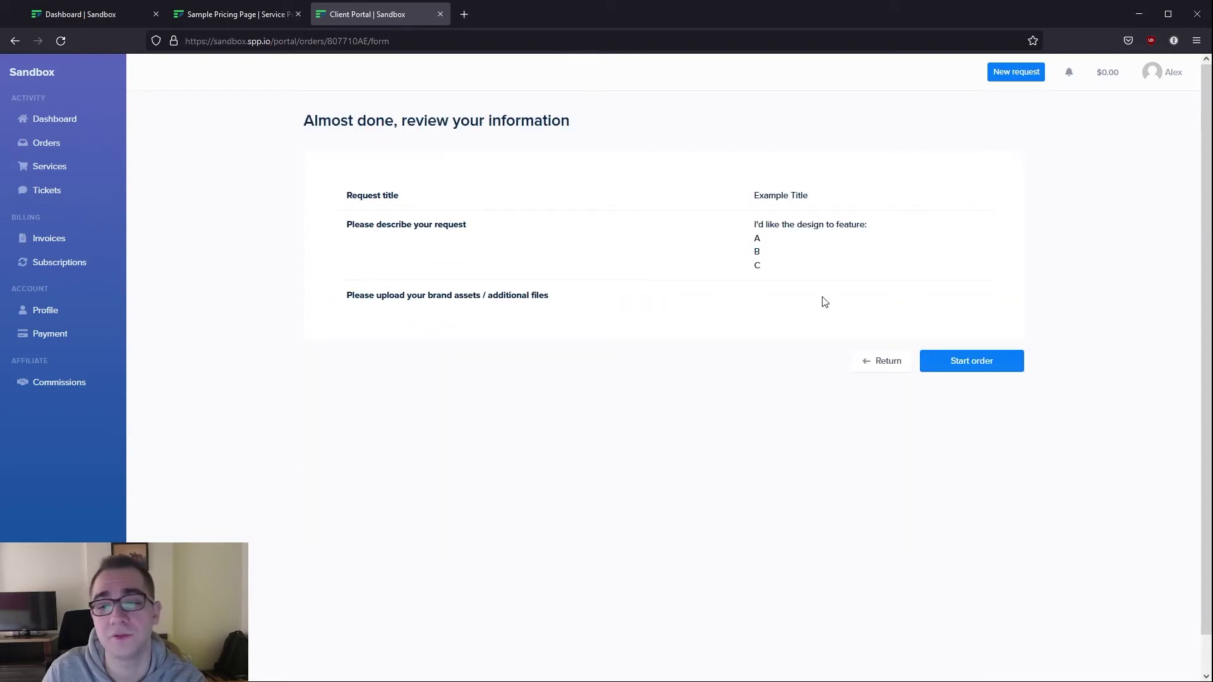
- Start the Example Title order and post the message 'Hey' on it
{"action": "left_click", "coordinate": [974, 367]}
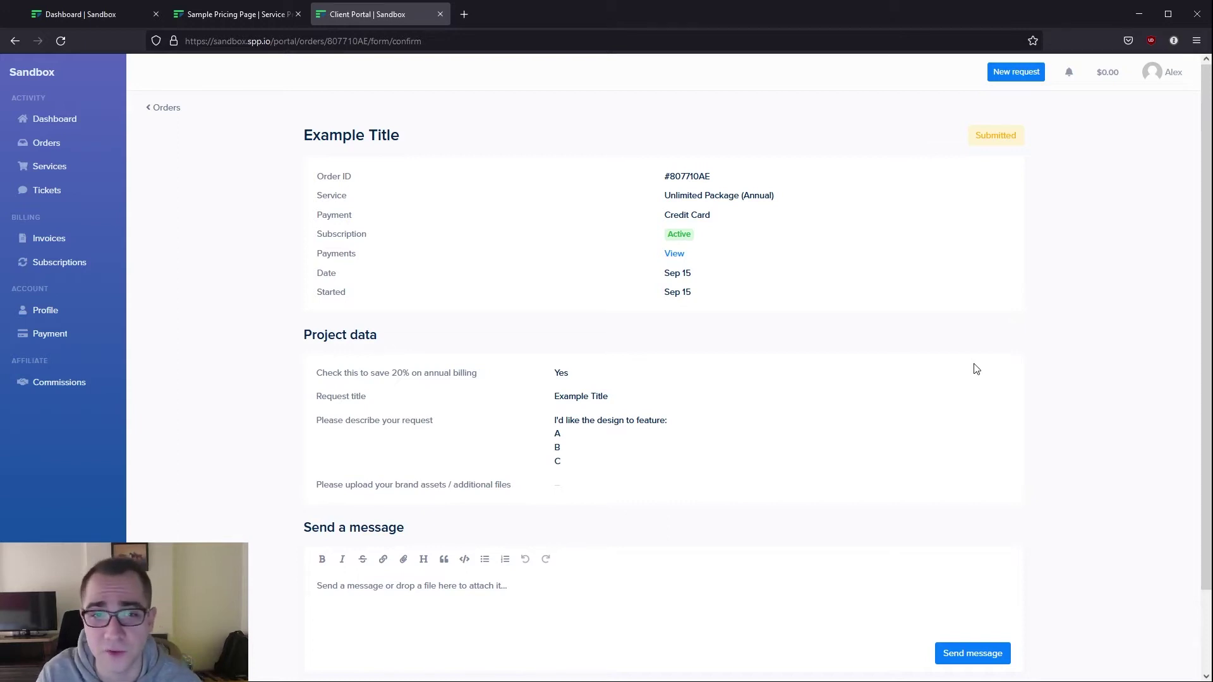
{"action": "scroll", "coordinate": [774, 313], "scroll_direction": "down", "scroll_amount": 1}
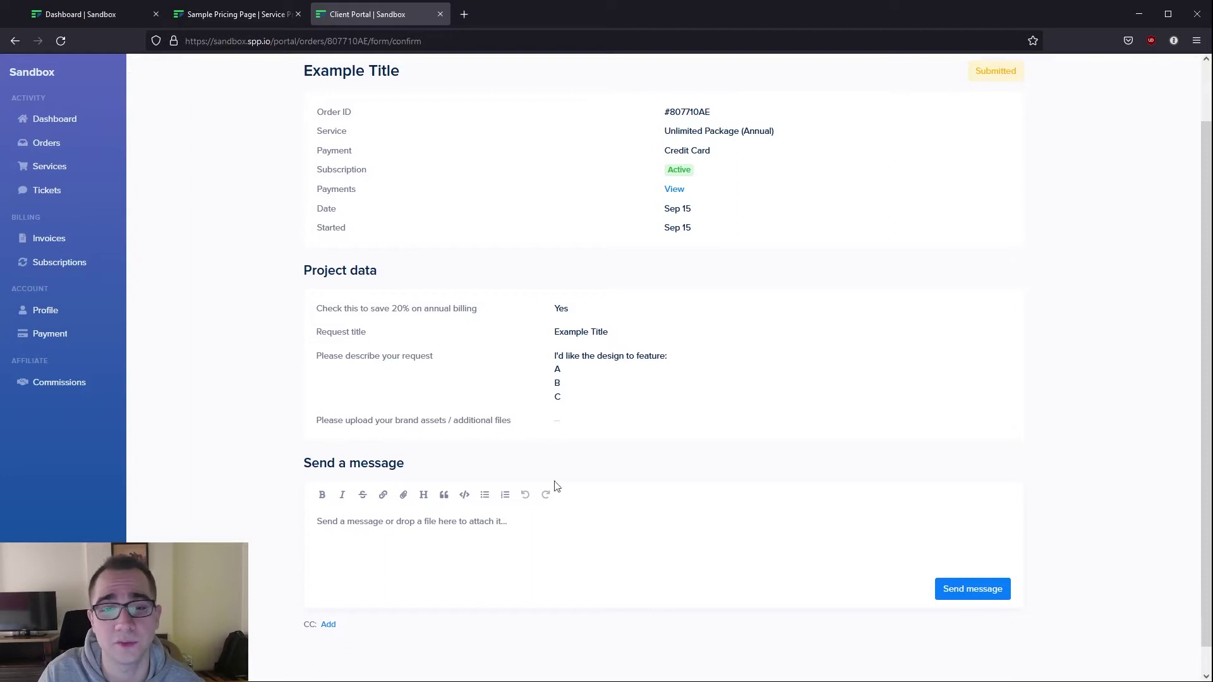
{"action": "left_click", "coordinate": [518, 534]}
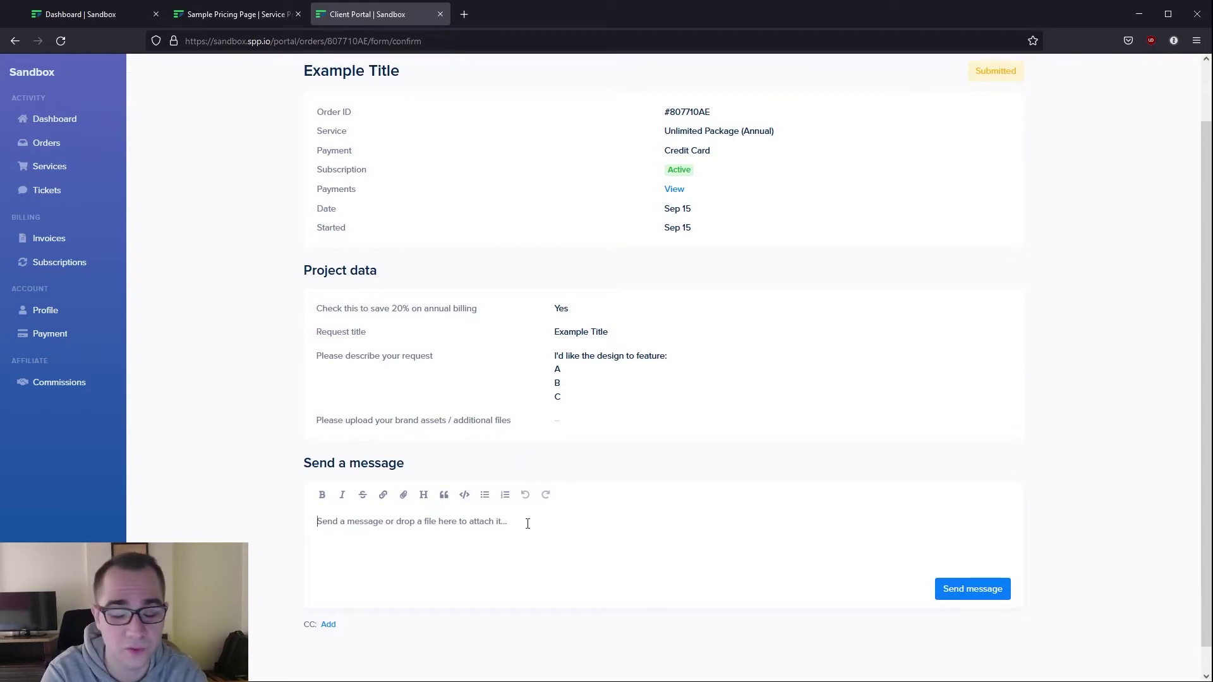
{"action": "type", "text": "Hey"}
{"action": "left_click", "coordinate": [969, 594]}
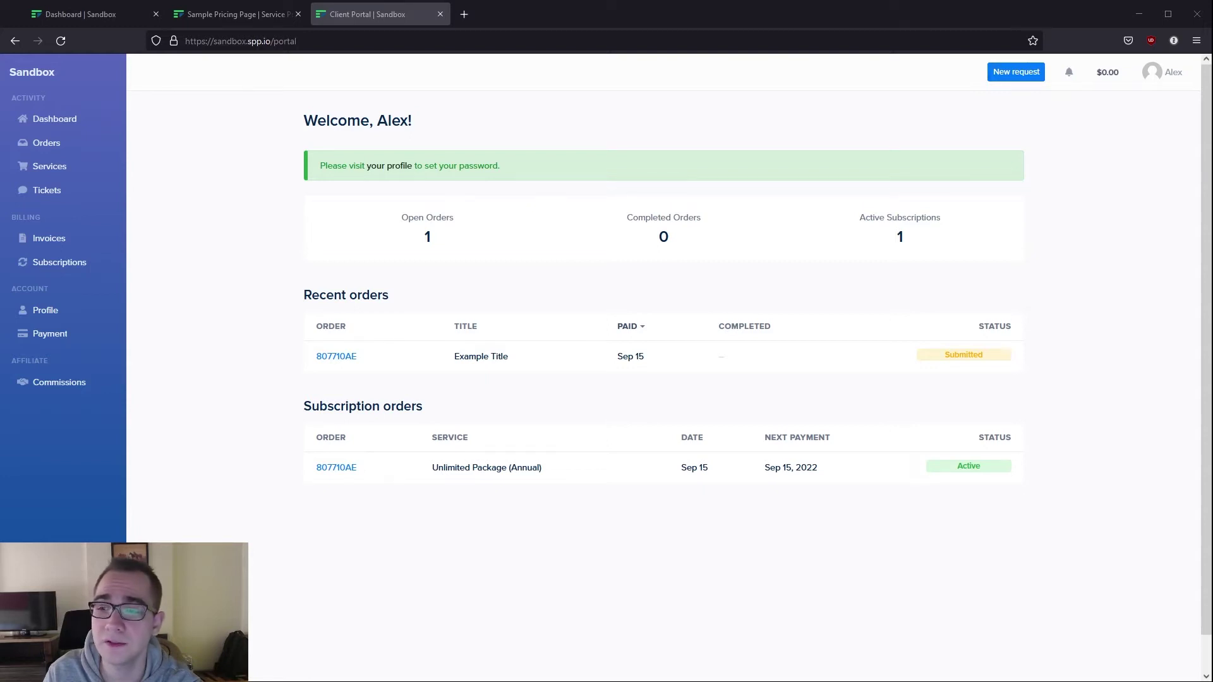
- Browse Orders, Services and the Unlimited Annual group, ending on the empty Tickets page
{"action": "left_click", "coordinate": [46, 143]}
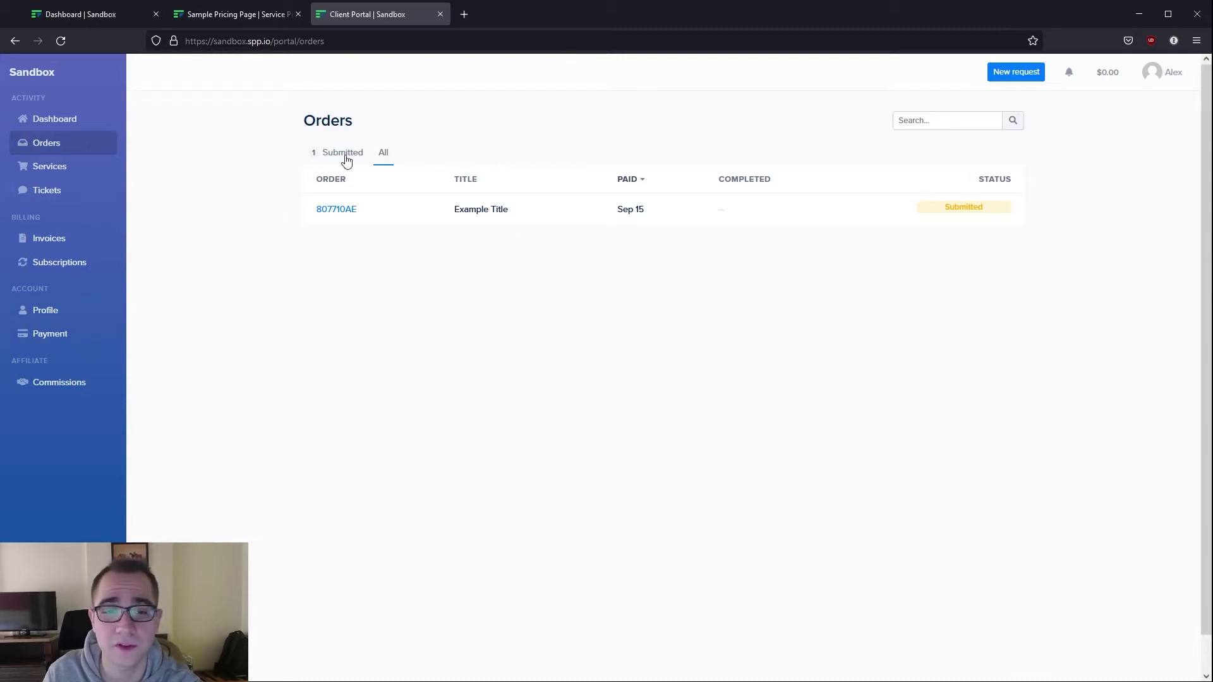
{"action": "left_click", "coordinate": [103, 166]}
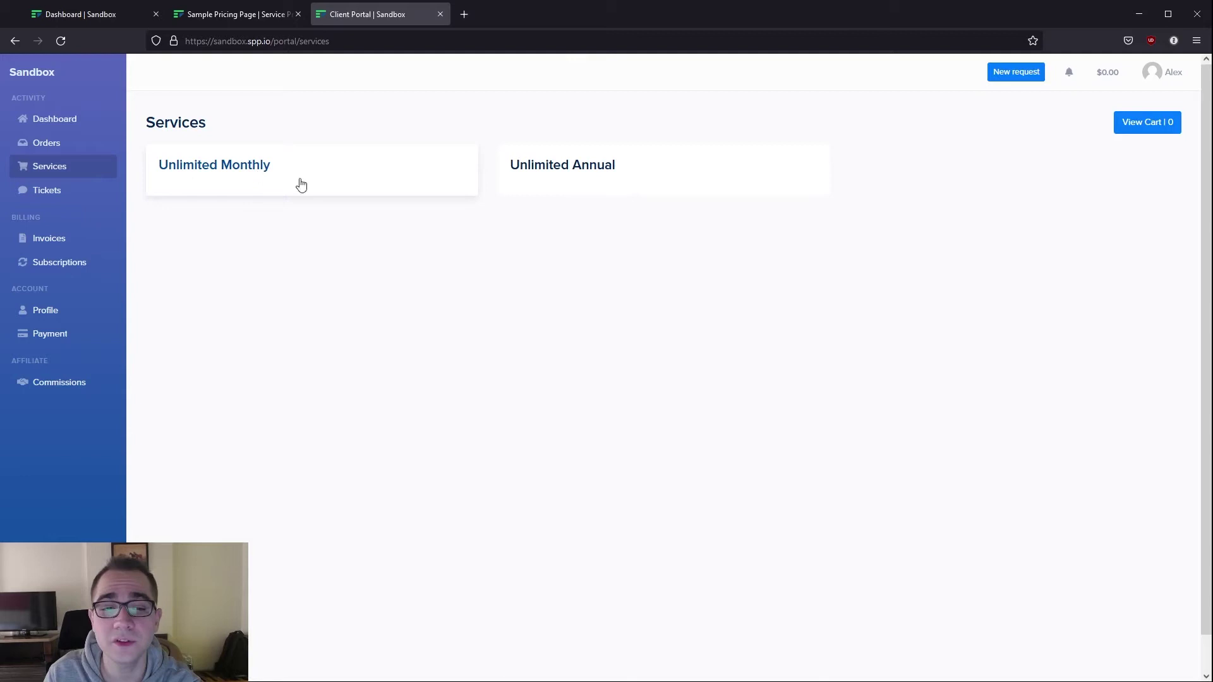
{"action": "left_click", "coordinate": [608, 175]}
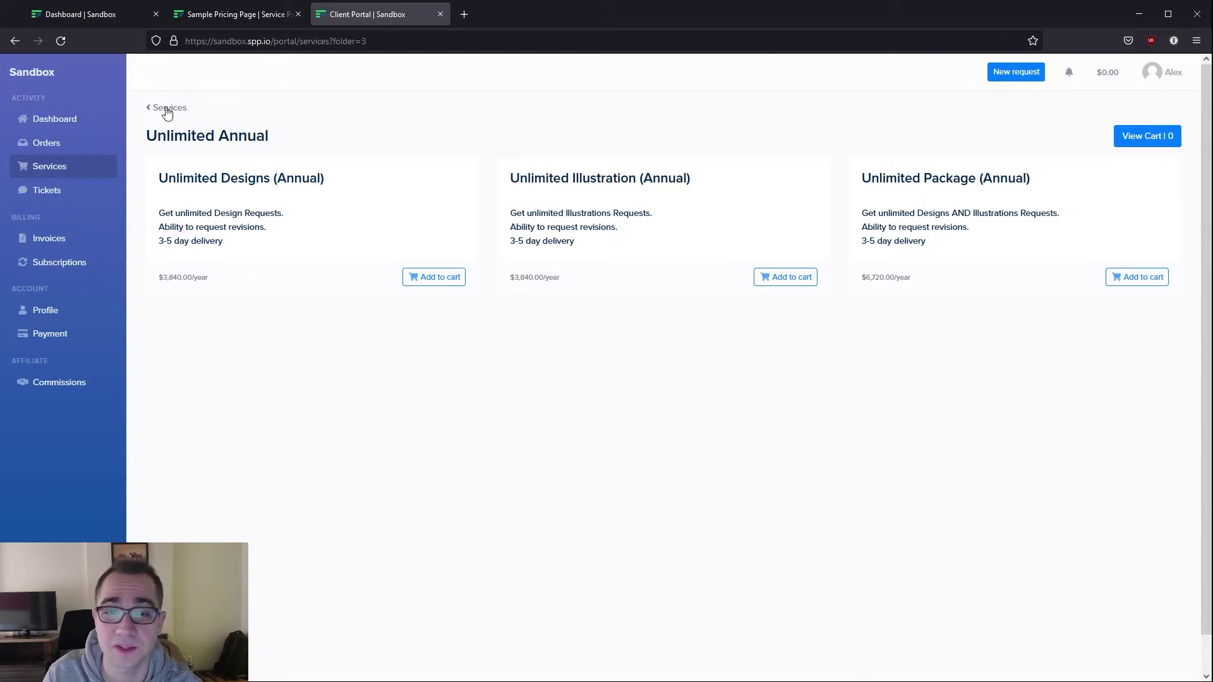
{"action": "left_click", "coordinate": [47, 191]}
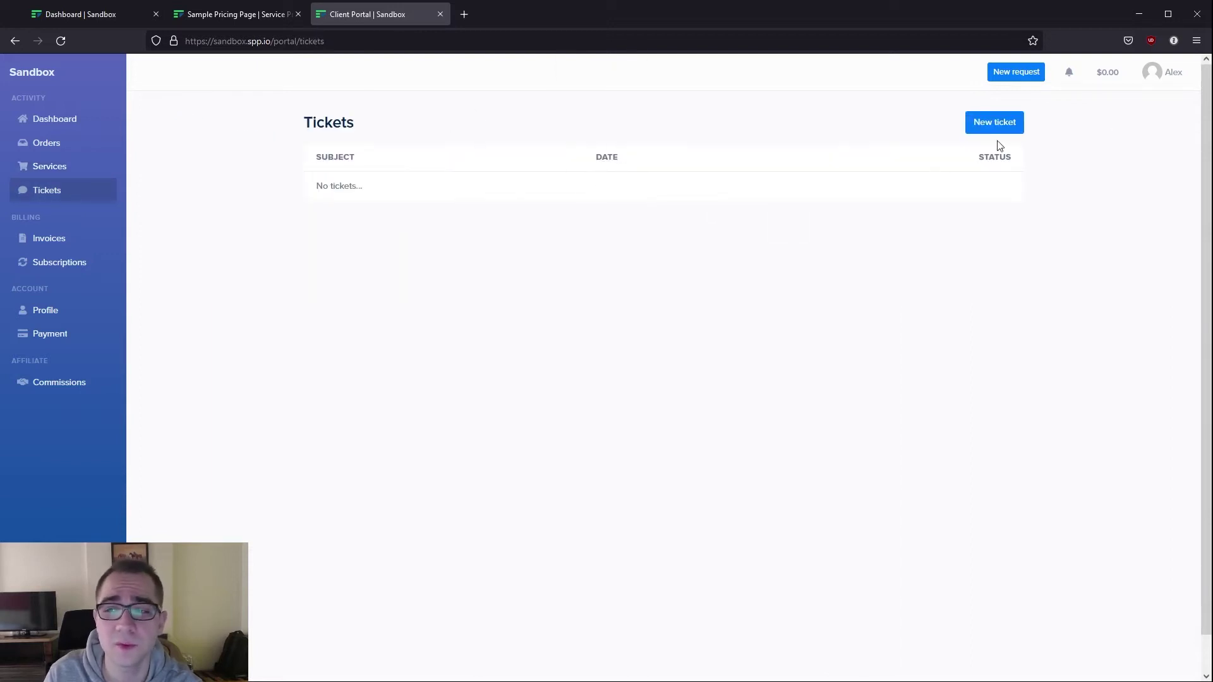
- Submit a new ticket with subject 'I need help' and message 'I have an XYZ problem!'
{"action": "left_click", "coordinate": [999, 123]}
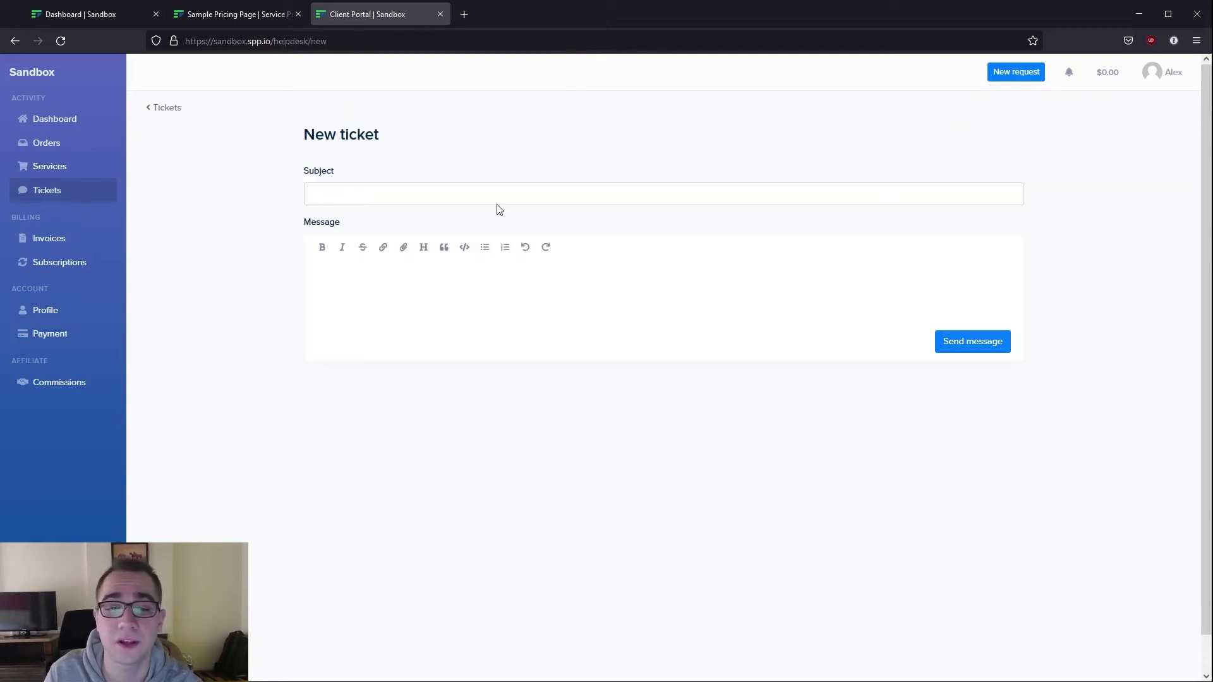
{"action": "left_click", "coordinate": [423, 190]}
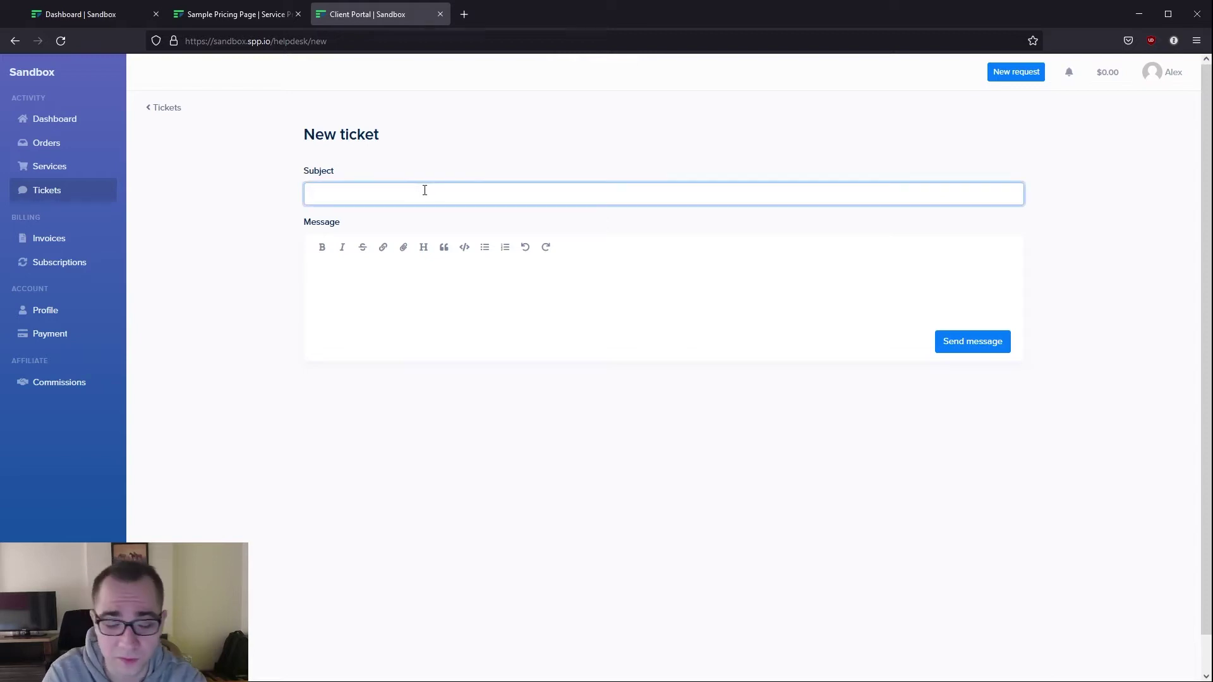
{"action": "type", "text": "I need help"}
{"action": "left_click", "coordinate": [443, 278]}
{"action": "type", "text": "I have an XYZ problem!"}
{"action": "left_click", "coordinate": [972, 341]}
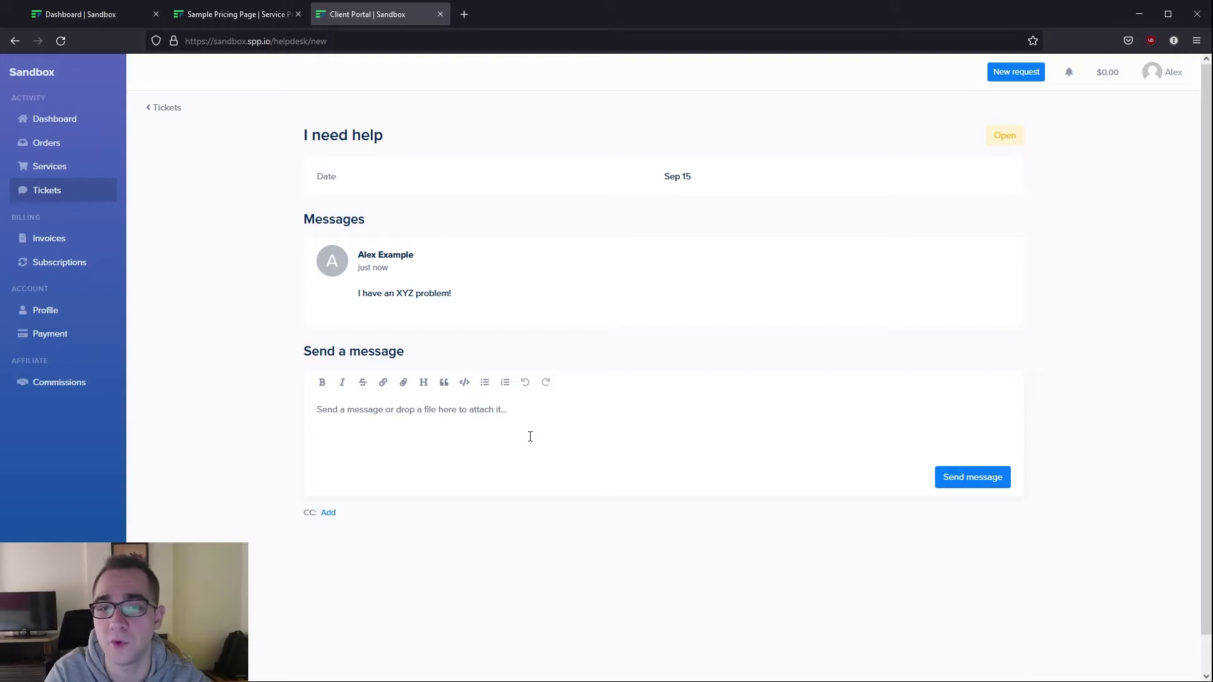
- Look through the client's Invoices, Subscriptions, Payment card options and Commissions pages
{"action": "left_click", "coordinate": [35, 238]}
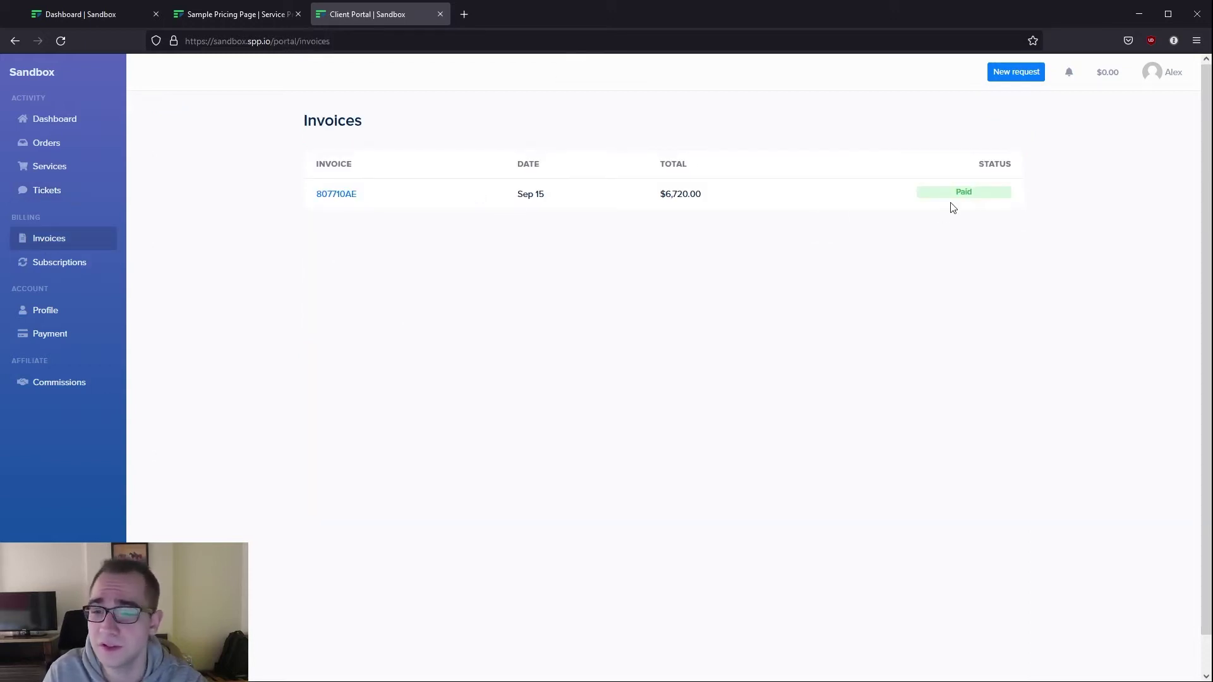
{"action": "left_click", "coordinate": [86, 266]}
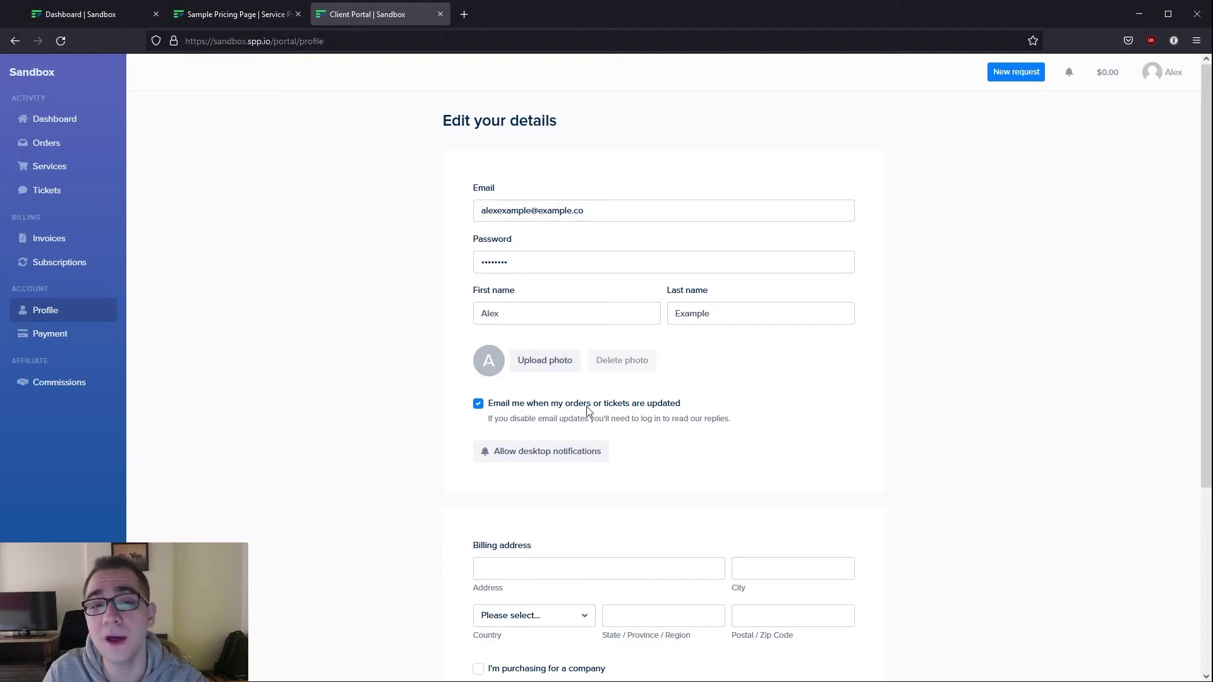
{"action": "scroll", "coordinate": [599, 482], "scroll_direction": "down", "scroll_amount": 4}
{"action": "left_click", "coordinate": [58, 335]}
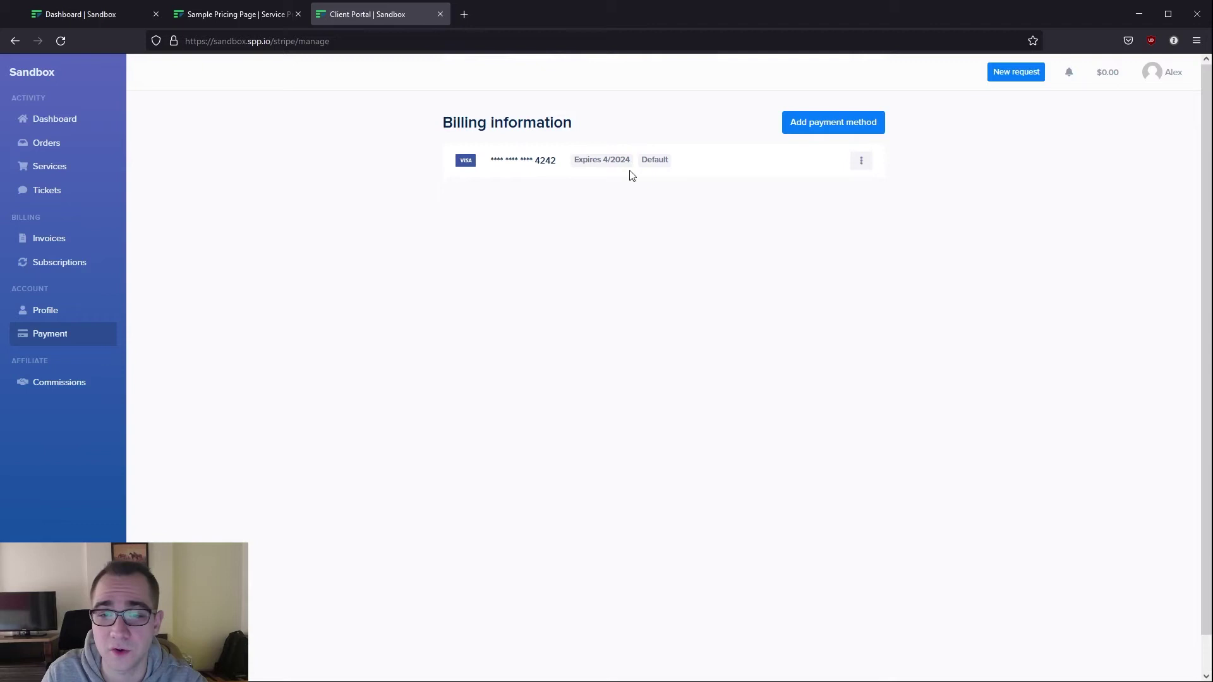
{"action": "left_click", "coordinate": [861, 161]}
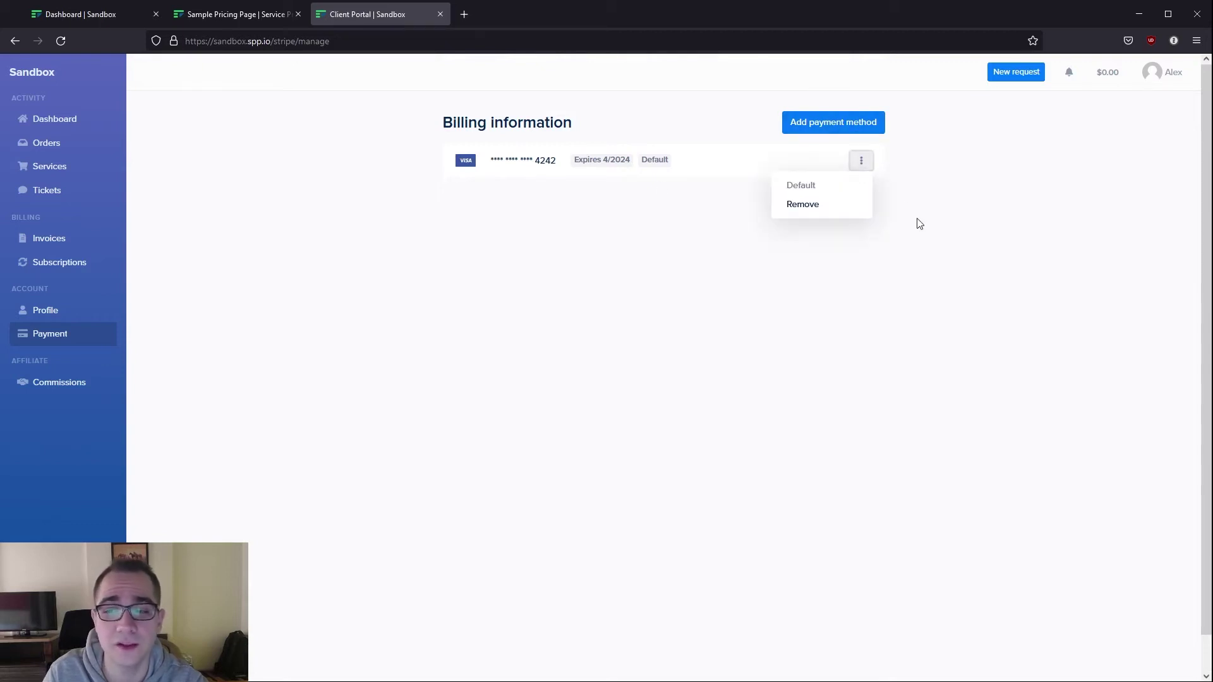
{"action": "left_click", "coordinate": [928, 213]}
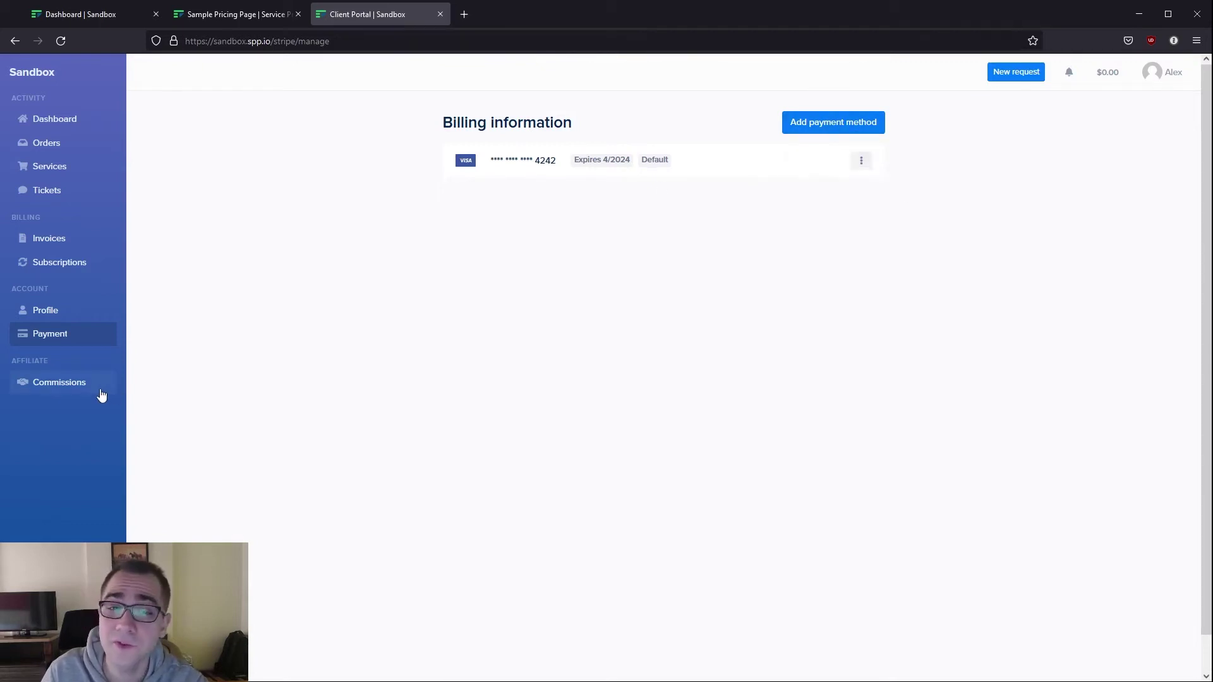
{"action": "left_click", "coordinate": [101, 394]}
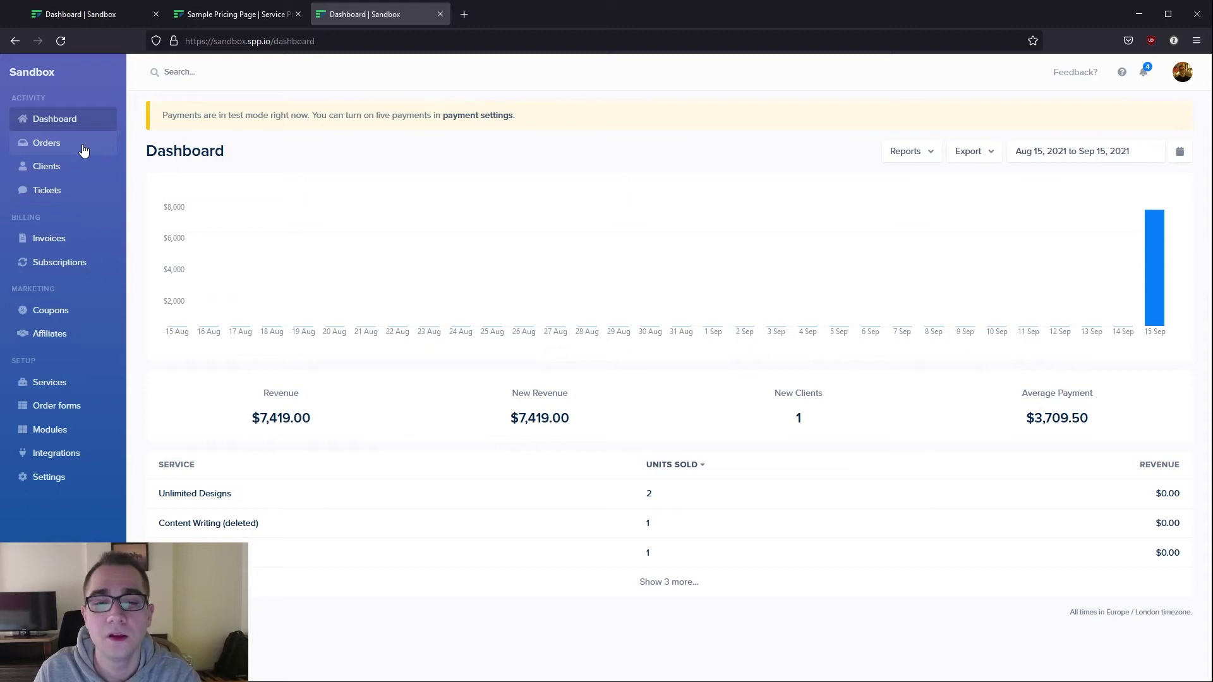
- Open the submitted Example Title order from the admin orders list
{"action": "left_click", "coordinate": [84, 149]}
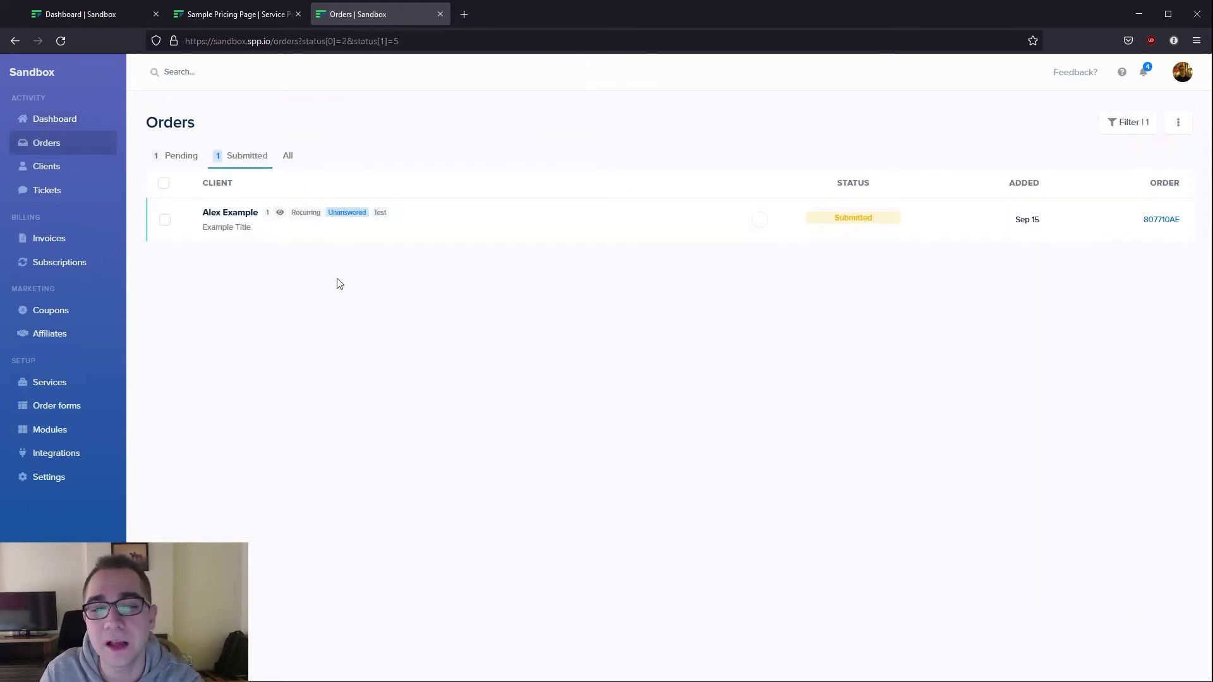
{"action": "left_click", "coordinate": [369, 229]}
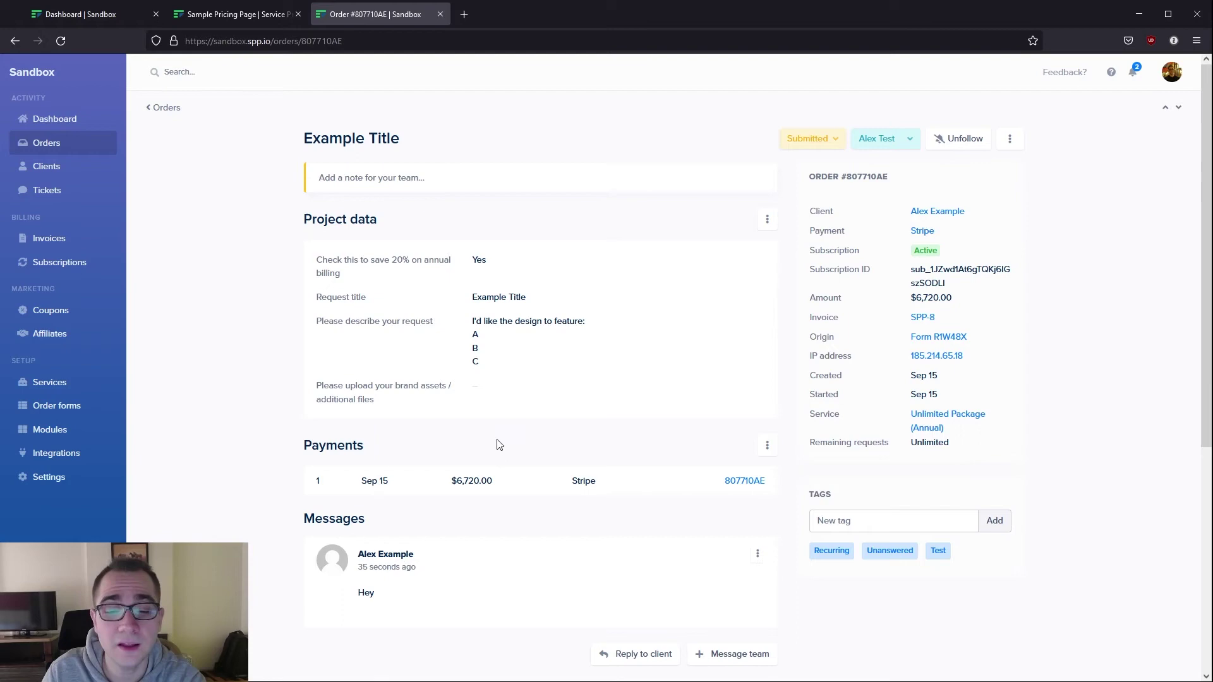
{"action": "scroll", "coordinate": [499, 445], "scroll_direction": "down", "scroll_amount": 1}
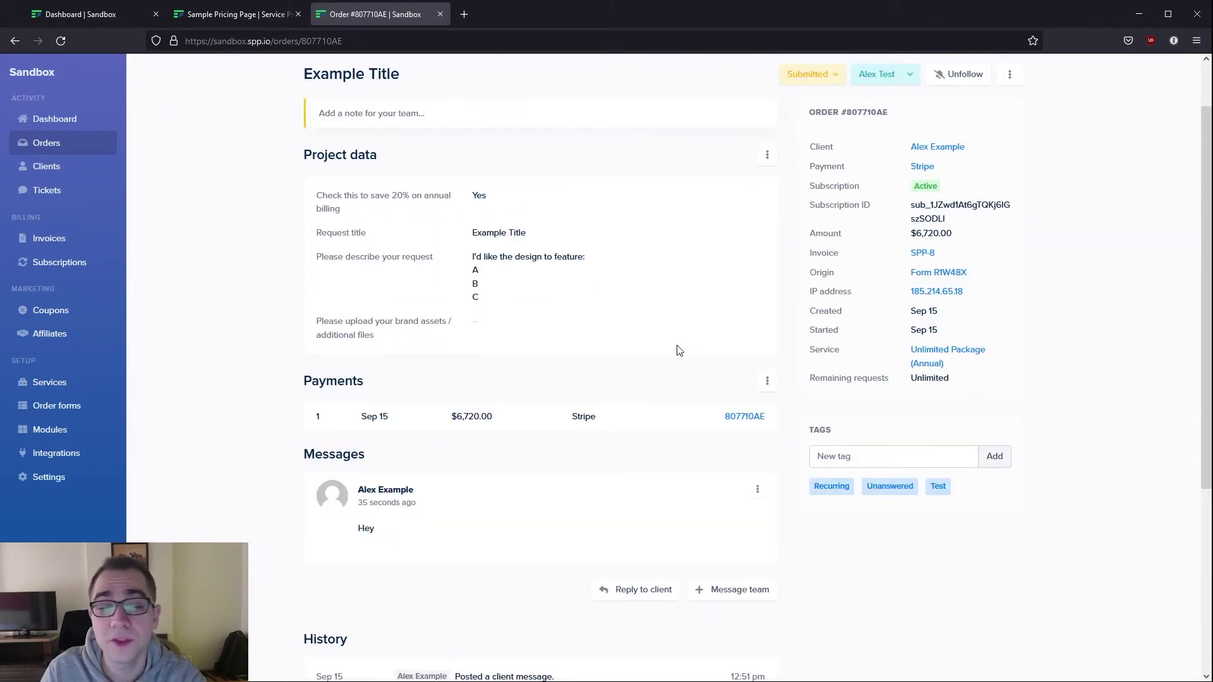
{"action": "scroll", "coordinate": [509, 271], "scroll_direction": "down", "scroll_amount": 2}
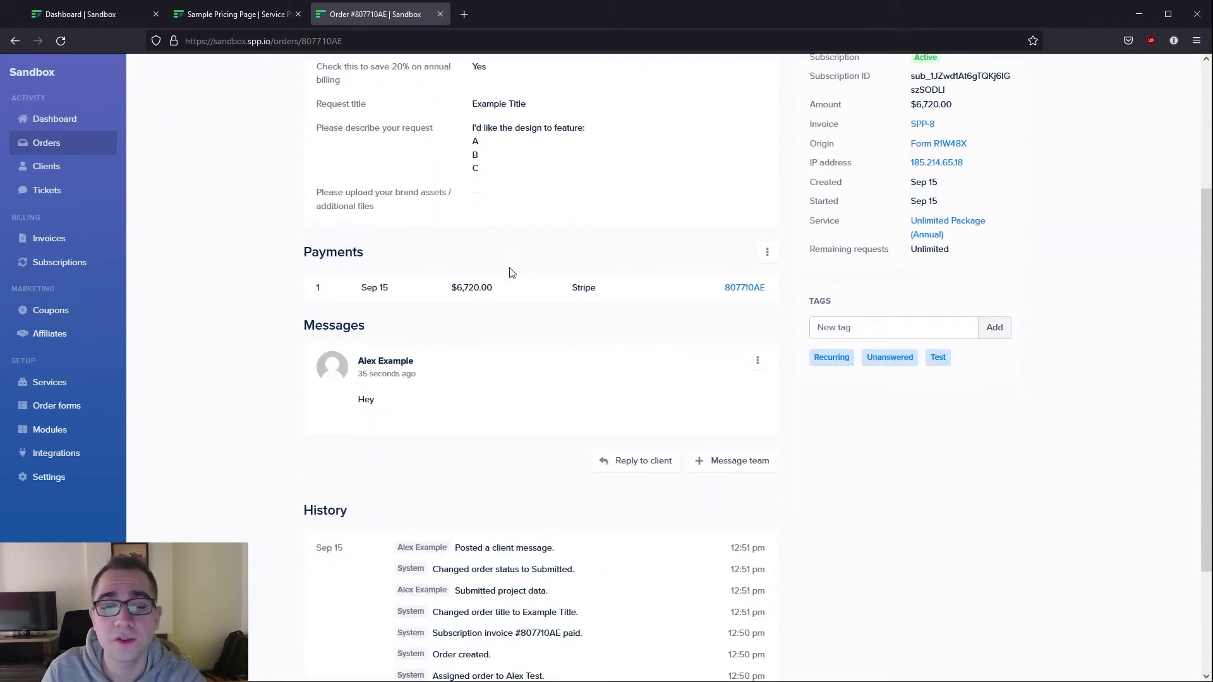
{"action": "scroll", "coordinate": [387, 163], "scroll_direction": "up", "scroll_amount": 3}
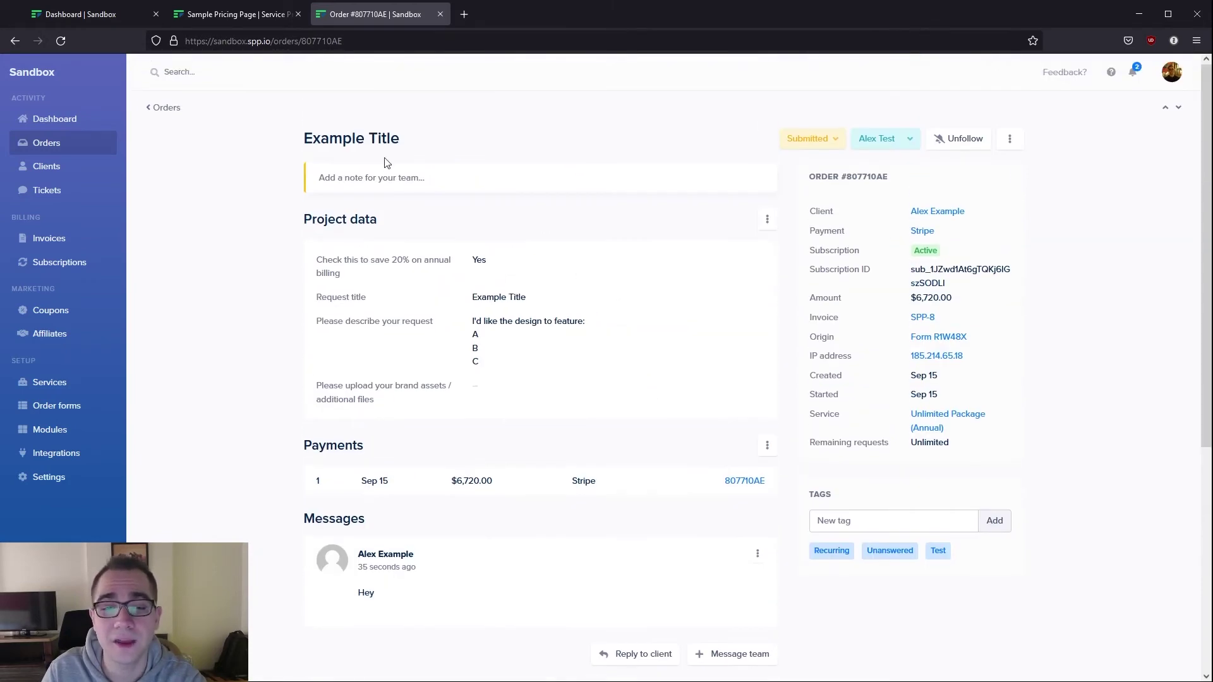
- Save the internal note 'Hello' on the order and start a private team message
{"action": "left_click", "coordinate": [440, 183]}
{"action": "type", "text": "Hello"}
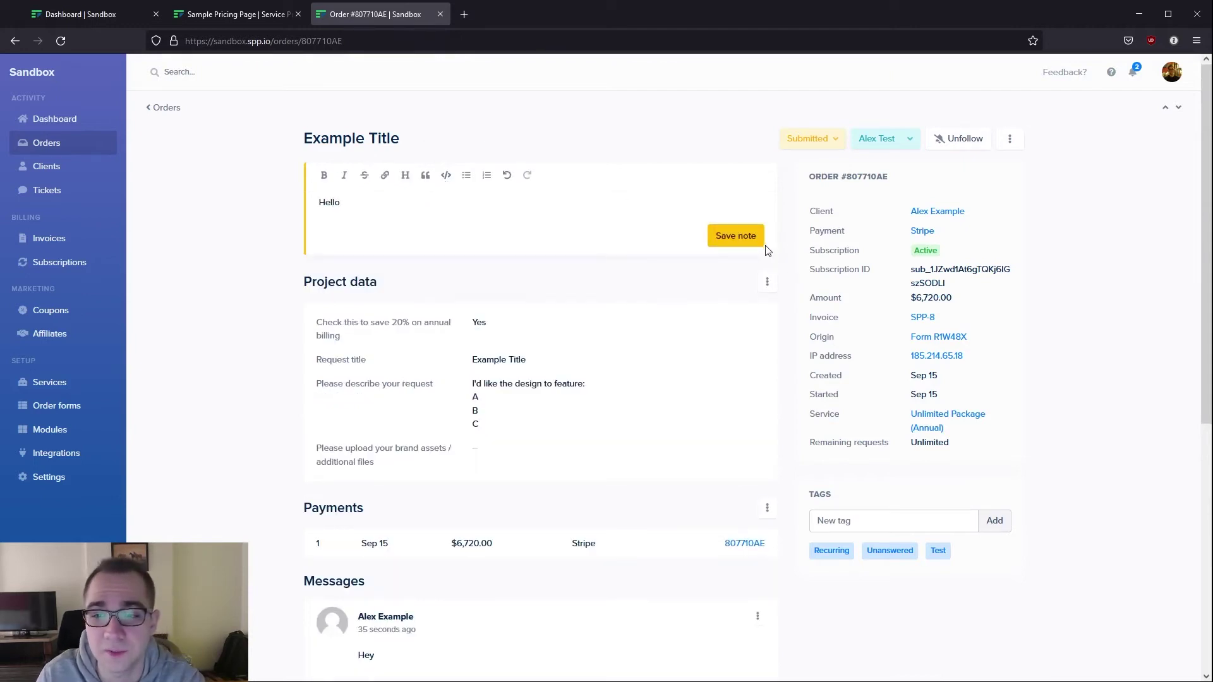
{"action": "left_click", "coordinate": [755, 240]}
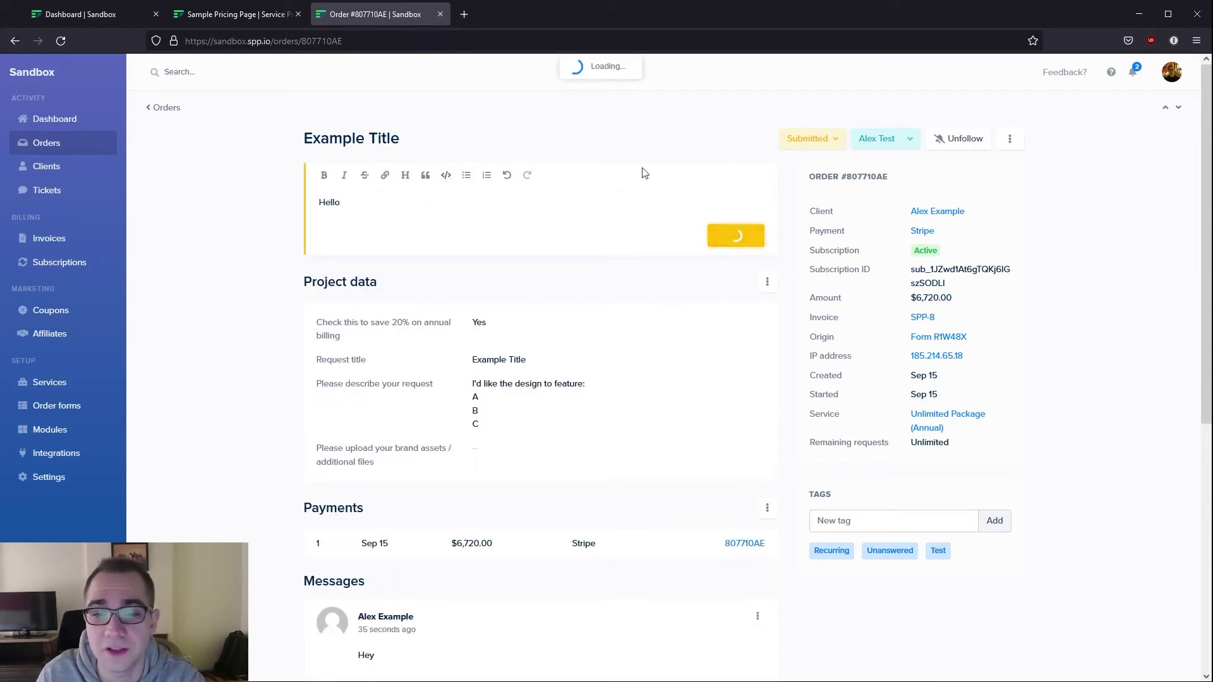
{"action": "scroll", "coordinate": [569, 247], "scroll_direction": "down", "scroll_amount": 3}
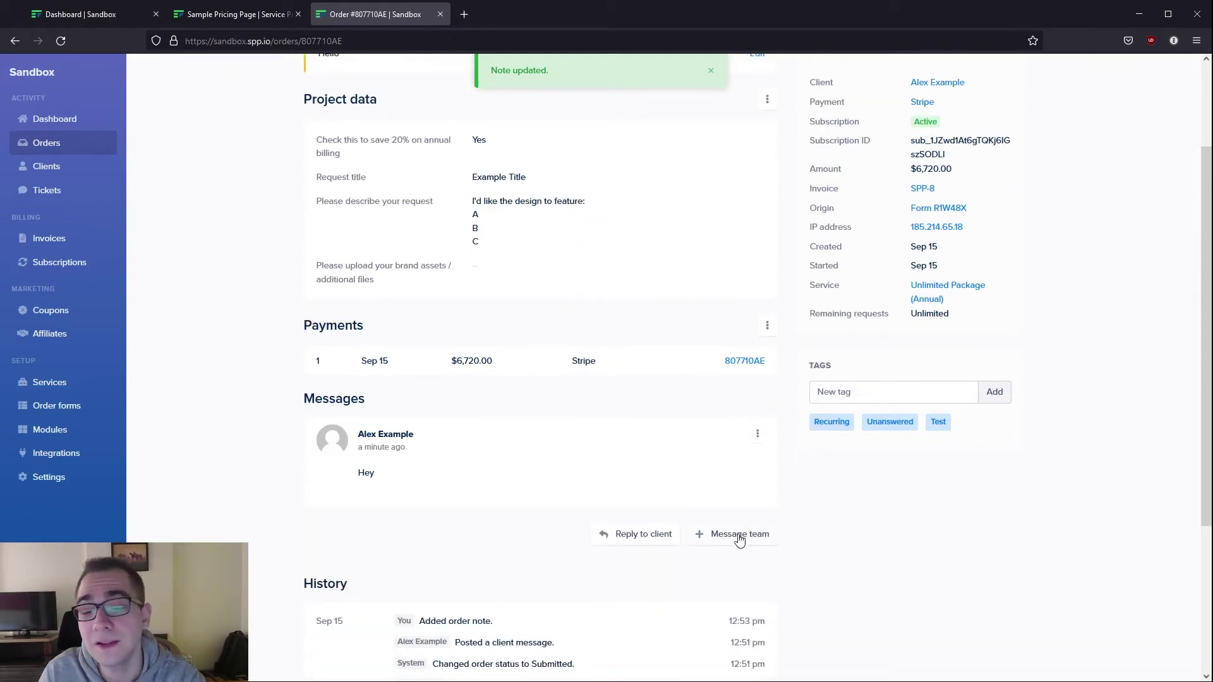
{"action": "left_click", "coordinate": [738, 537]}
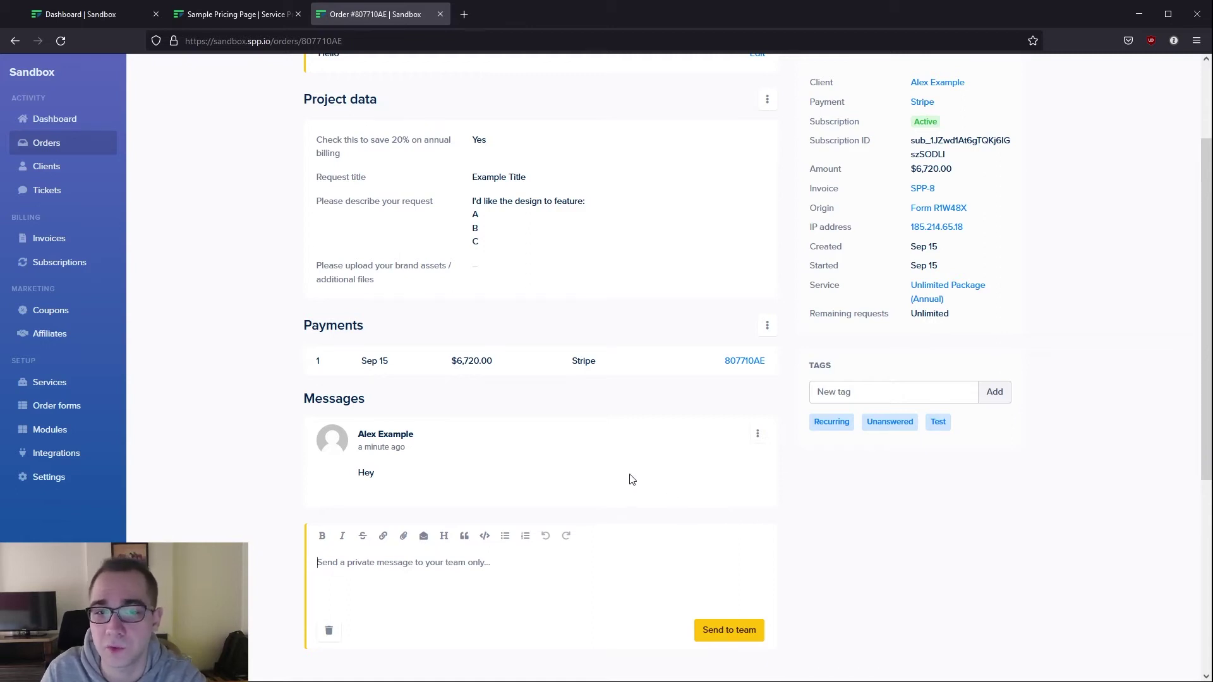
{"action": "scroll", "coordinate": [745, 115], "scroll_direction": "up", "scroll_amount": 3}
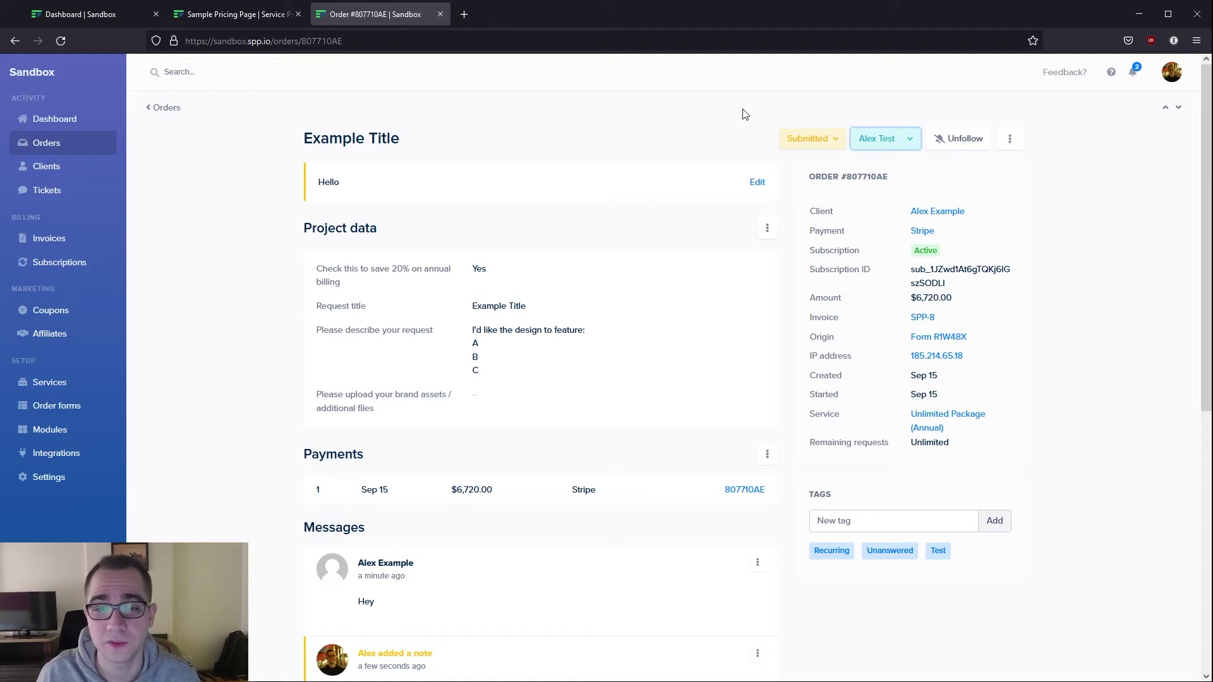
- Assign the Example Title order to the writer instead of the manager
{"action": "left_click", "coordinate": [888, 143]}
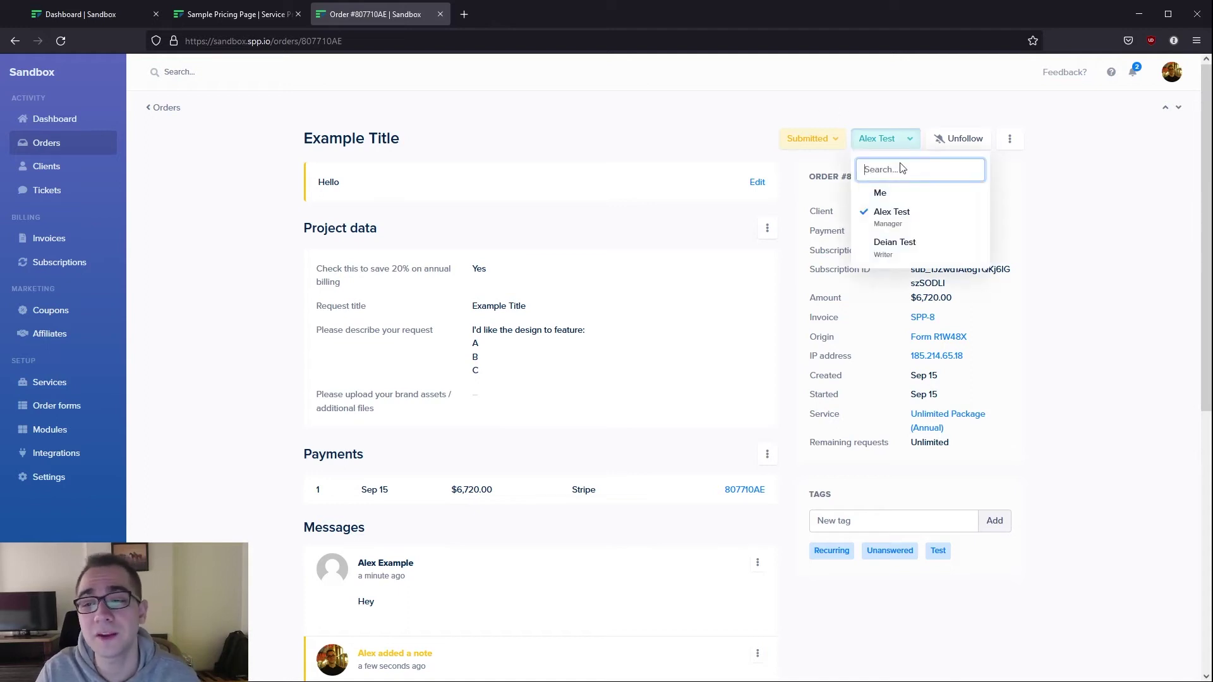
{"action": "left_click", "coordinate": [910, 244]}
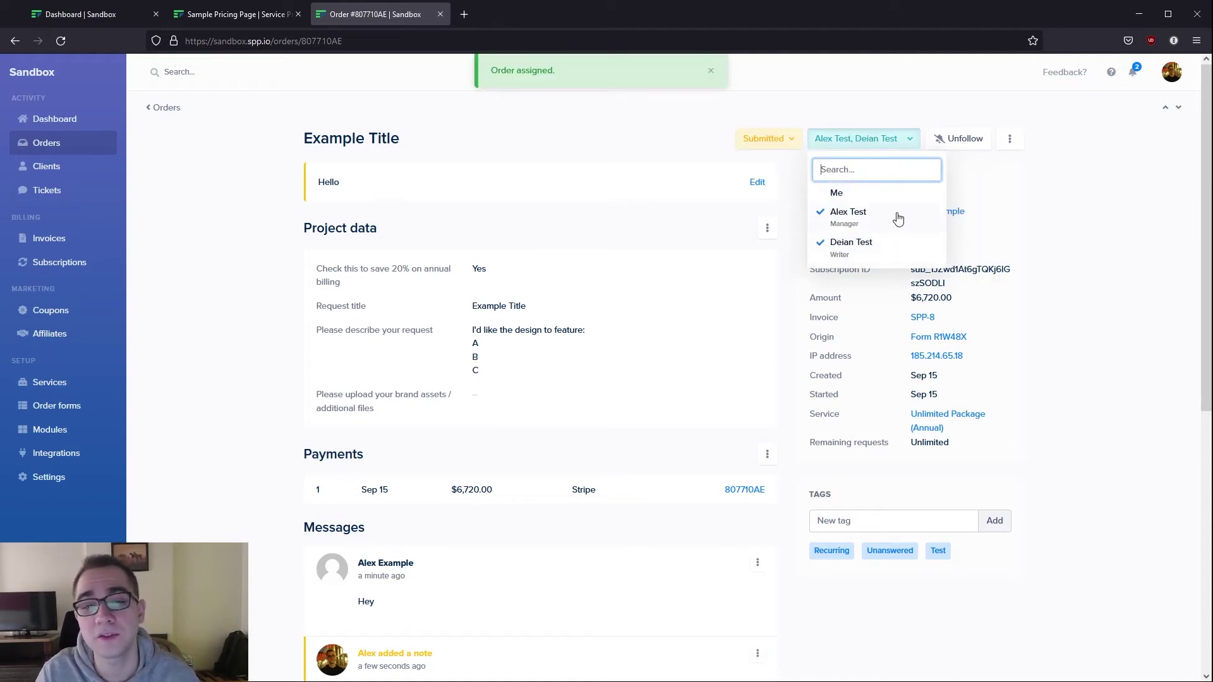
{"action": "left_click", "coordinate": [898, 219]}
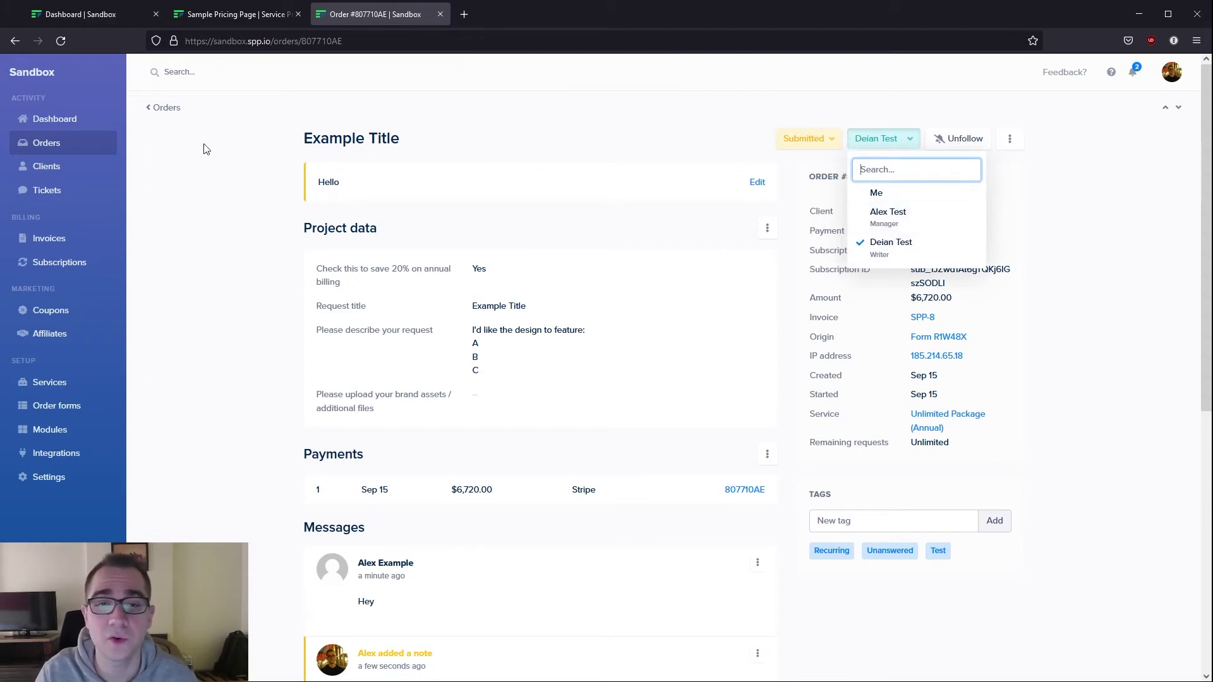
{"action": "left_click", "coordinate": [405, 206]}
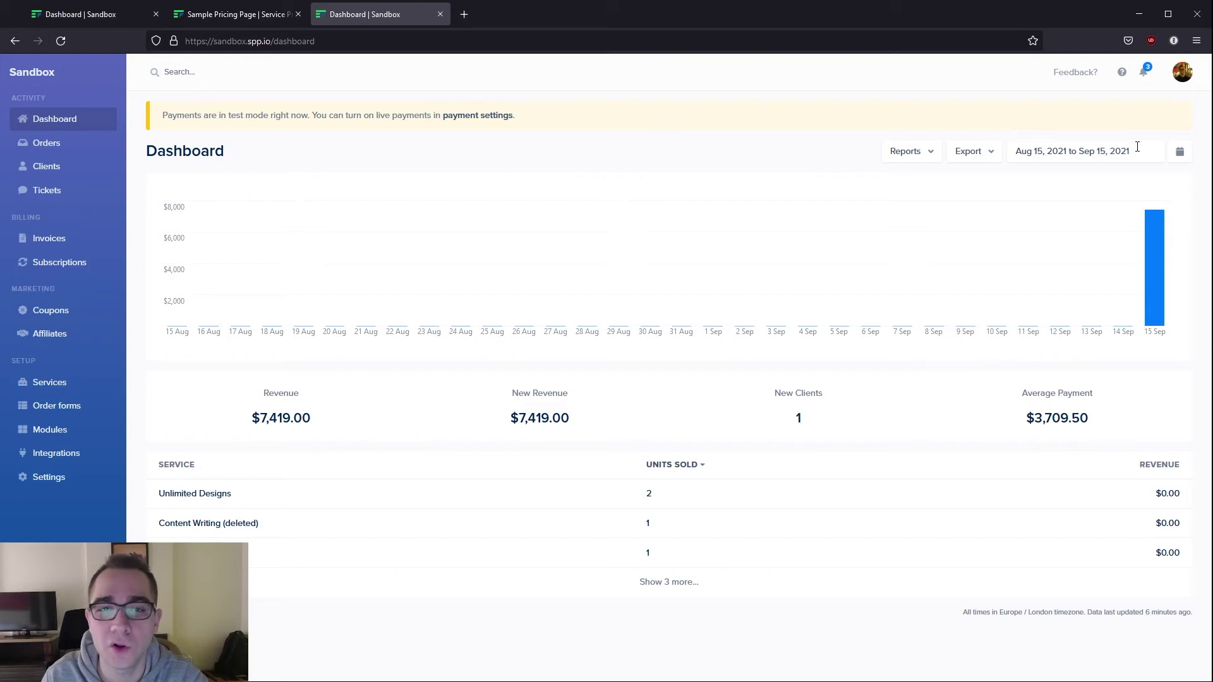
- Open the Unlimited Annual folder under Services to see its Designs, Illustration and Package yearly prices
{"action": "left_click", "coordinate": [90, 387]}
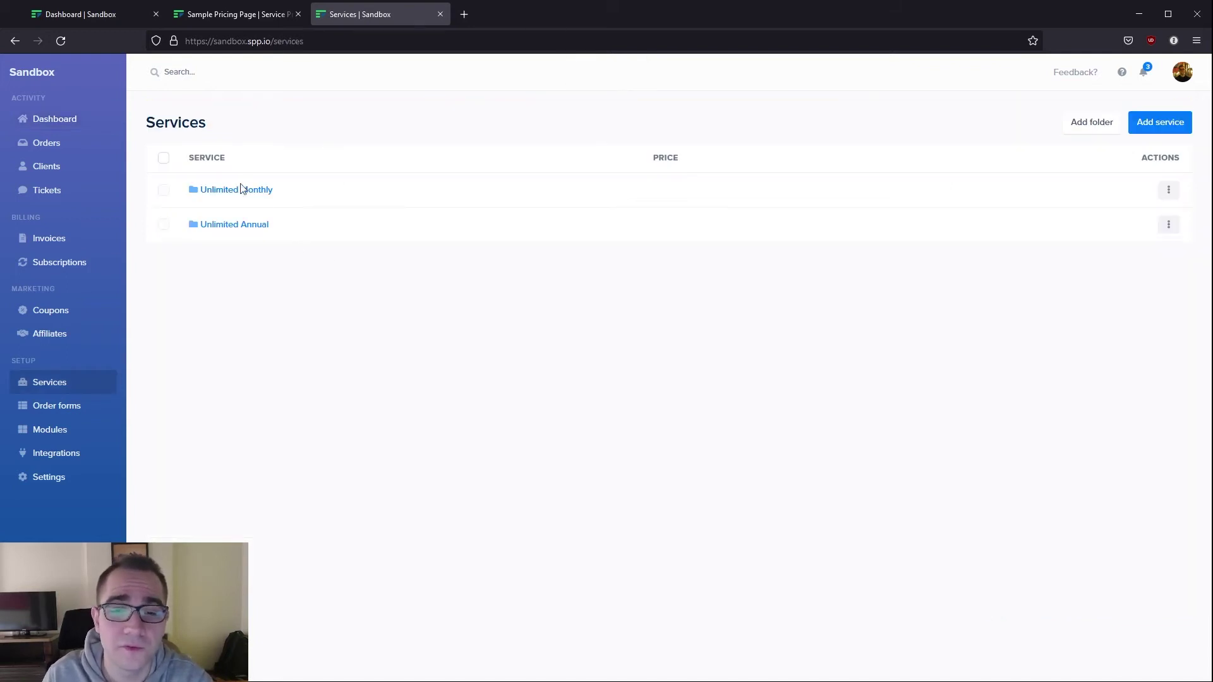
{"action": "left_click", "coordinate": [244, 228]}
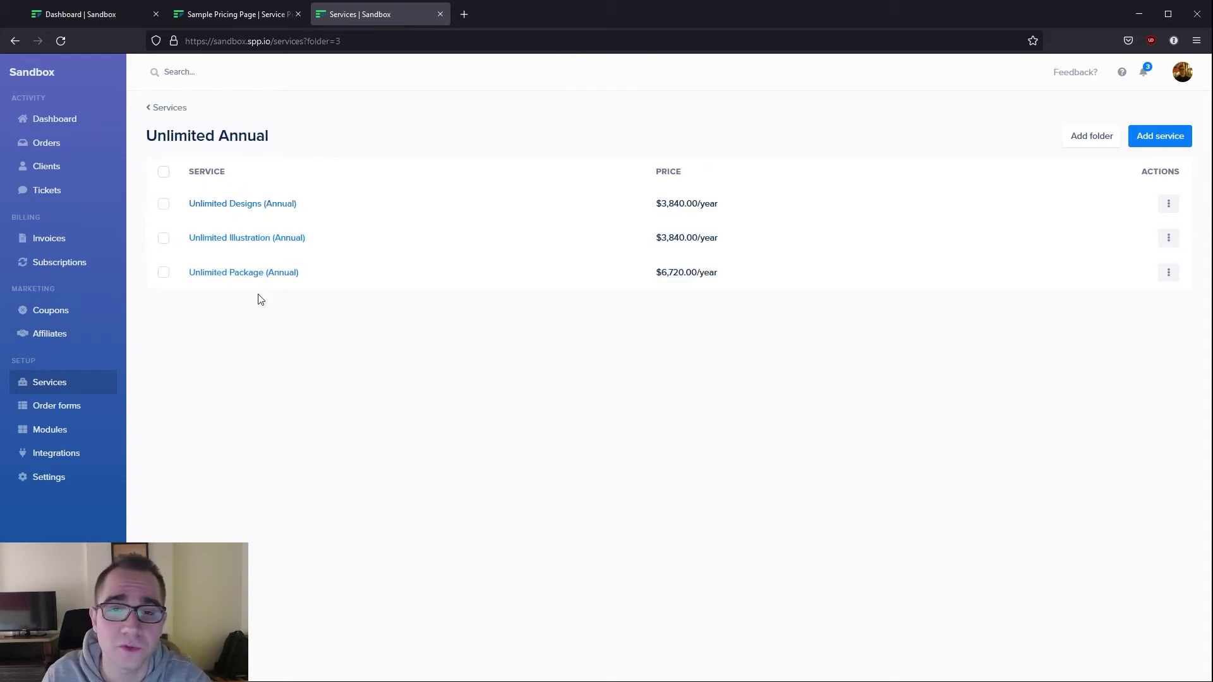
- Open Unlimited Designs (Annual), select its description, and scroll through its pricing and visibility settings
{"action": "left_click", "coordinate": [264, 206]}
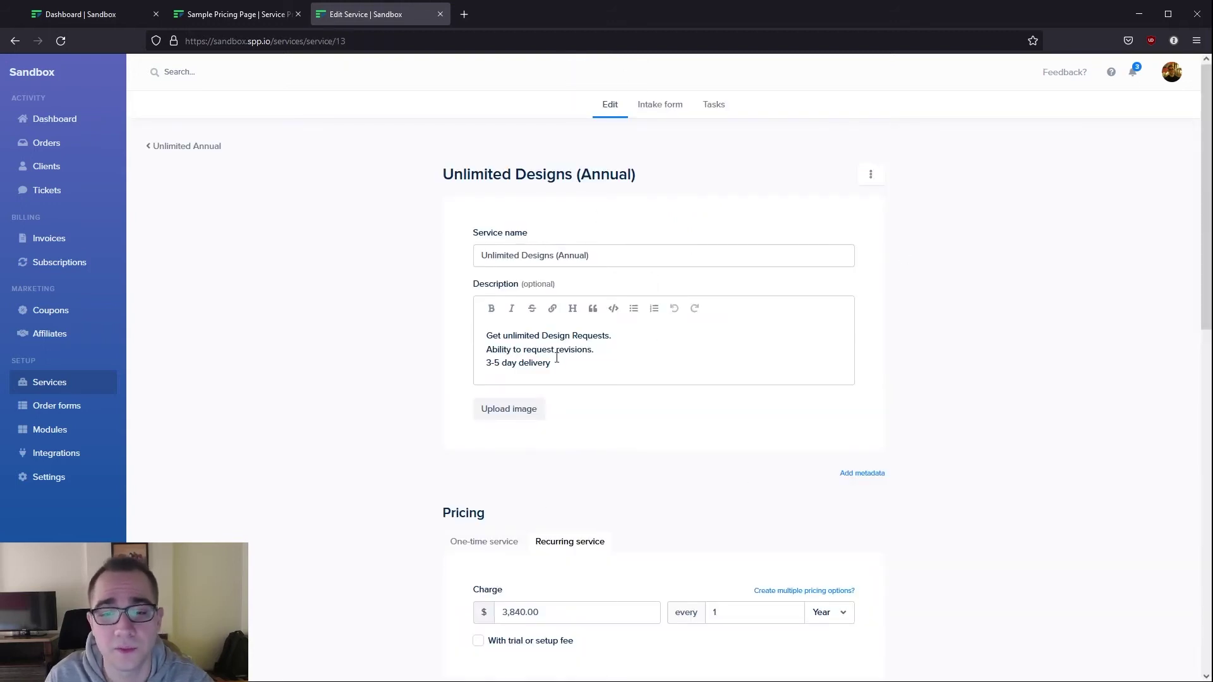
{"action": "left_click_drag", "start_coordinate": [546, 365], "coordinate": [442, 338]}
{"action": "scroll", "coordinate": [632, 420], "scroll_direction": "down", "scroll_amount": 3}
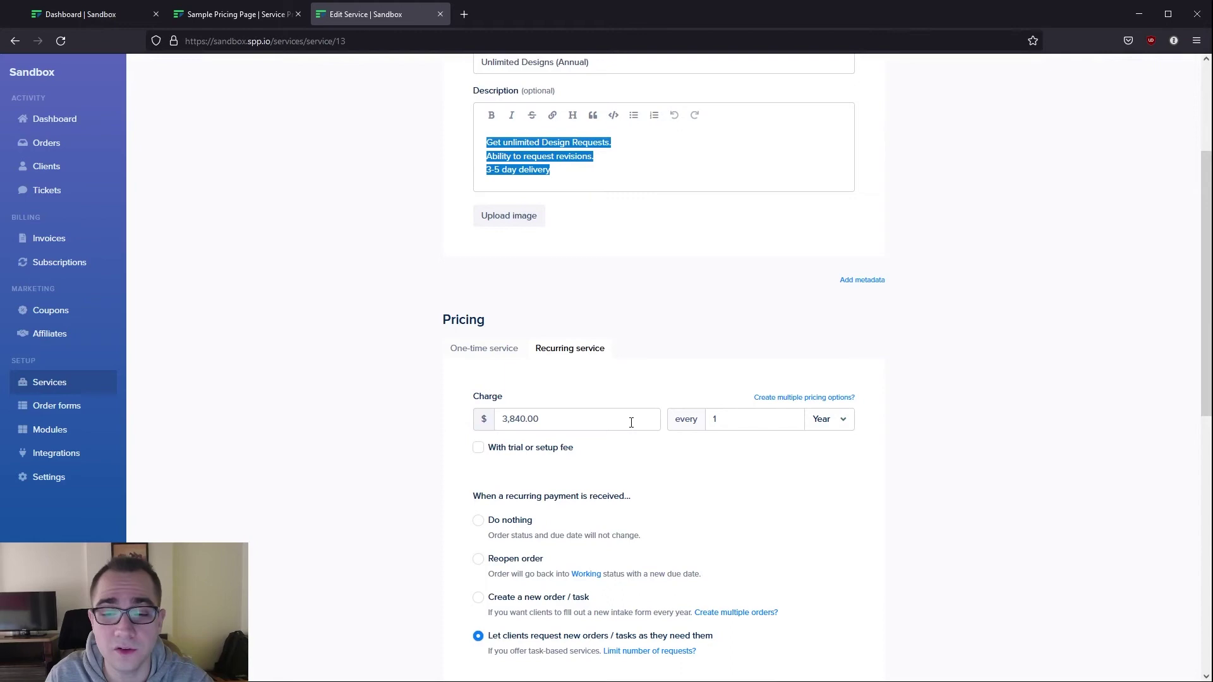
{"action": "scroll", "coordinate": [568, 420], "scroll_direction": "down", "scroll_amount": 3}
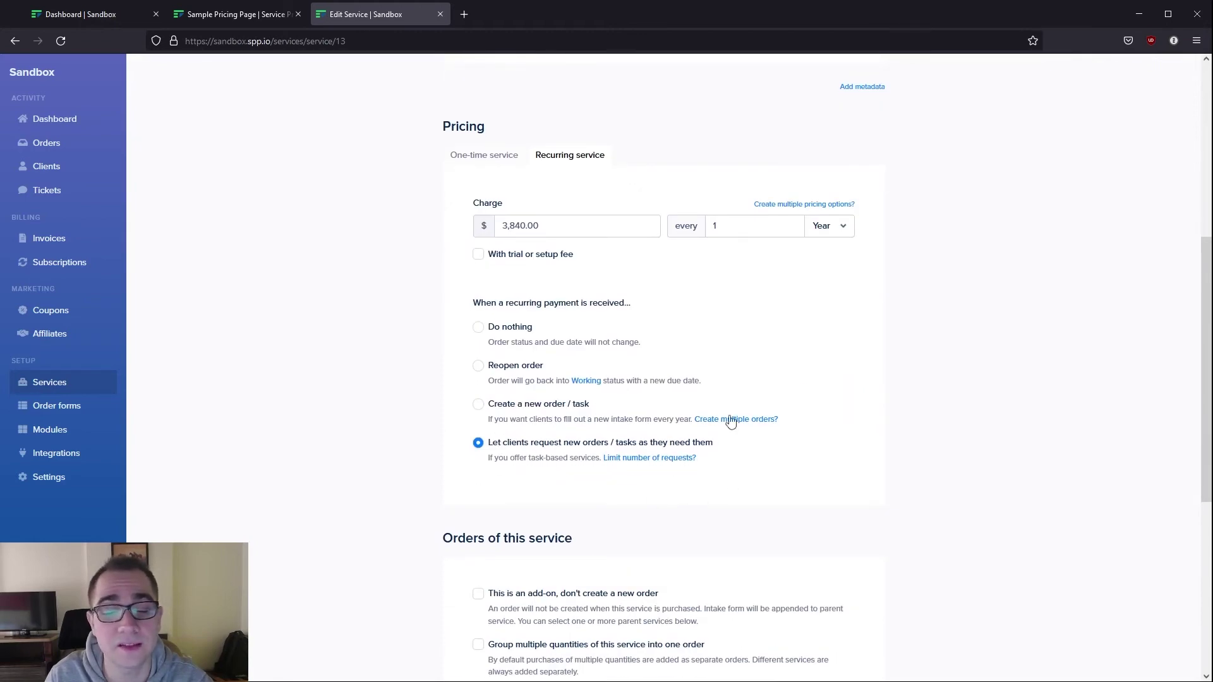
{"action": "scroll", "coordinate": [593, 430], "scroll_direction": "down", "scroll_amount": 4}
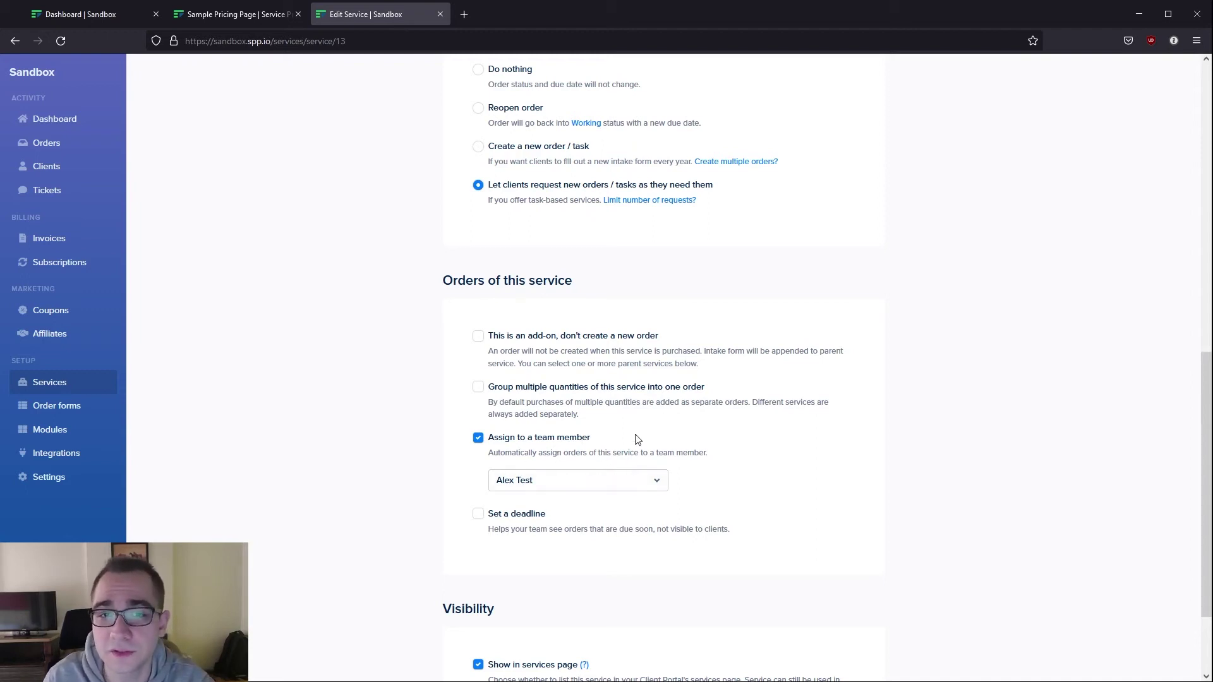
{"action": "scroll", "coordinate": [636, 439], "scroll_direction": "down", "scroll_amount": 2}
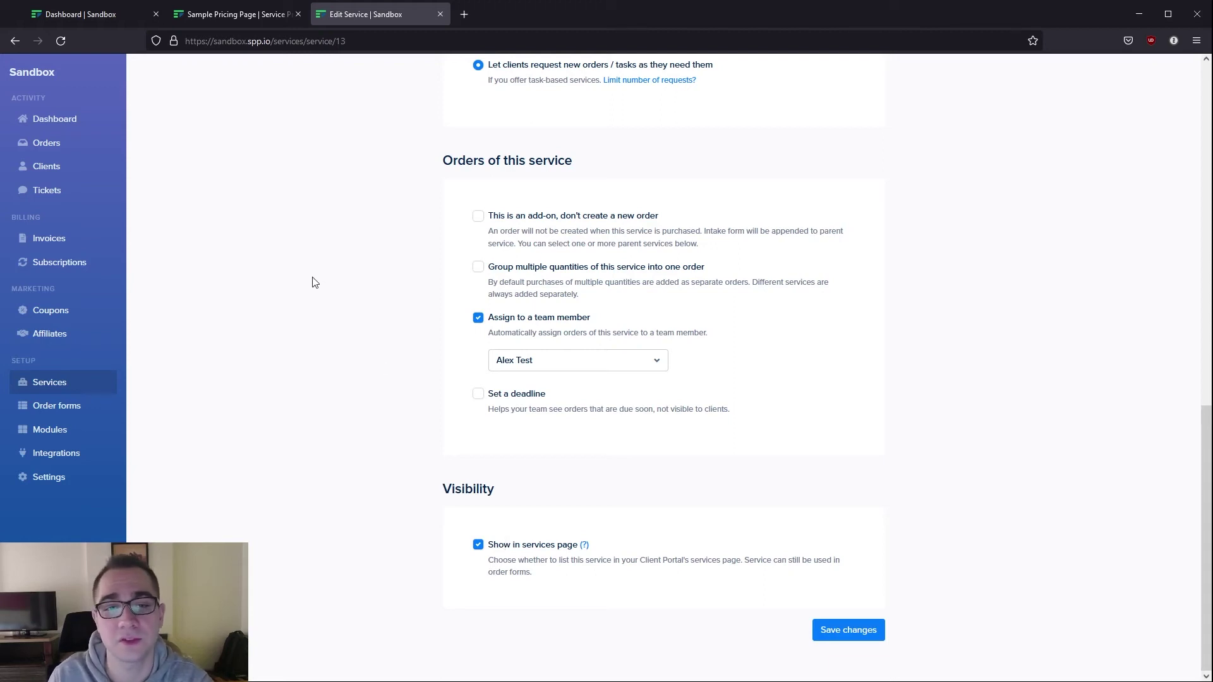
{"action": "scroll", "coordinate": [674, 266], "scroll_direction": "up", "scroll_amount": 15}
- View the service's intake form and preview copying it to other services, then cancel
{"action": "left_click", "coordinate": [660, 106]}
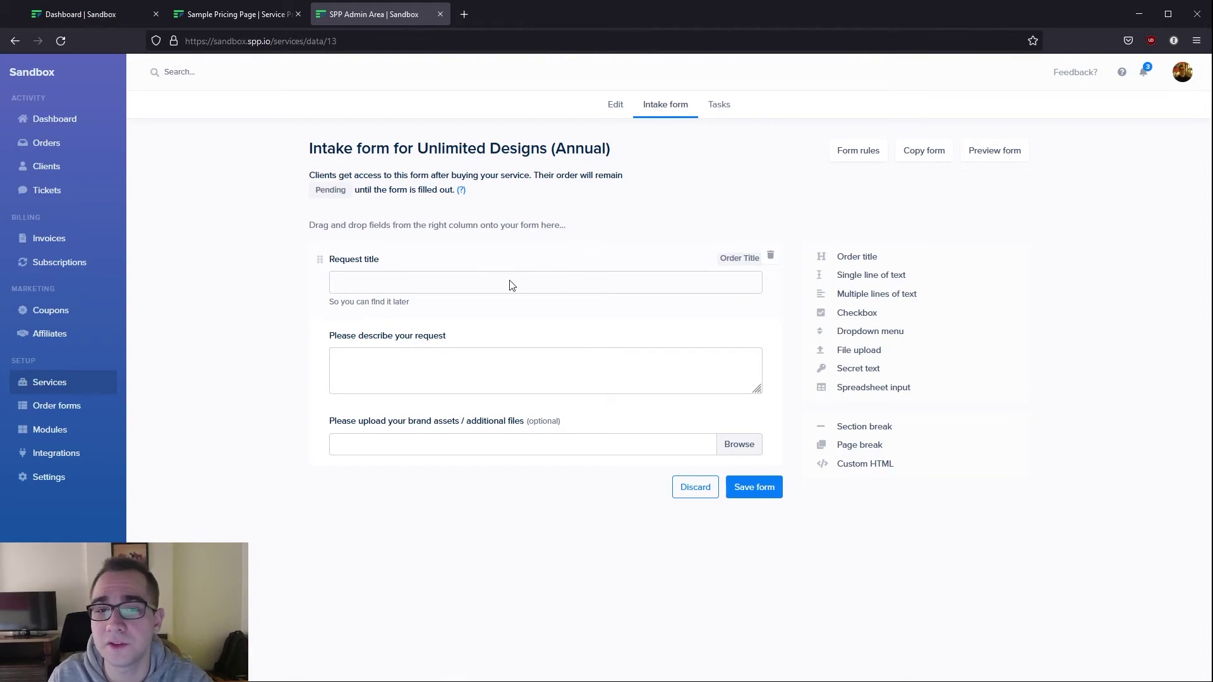
{"action": "left_click", "coordinate": [931, 159]}
{"action": "left_click", "coordinate": [632, 162]}
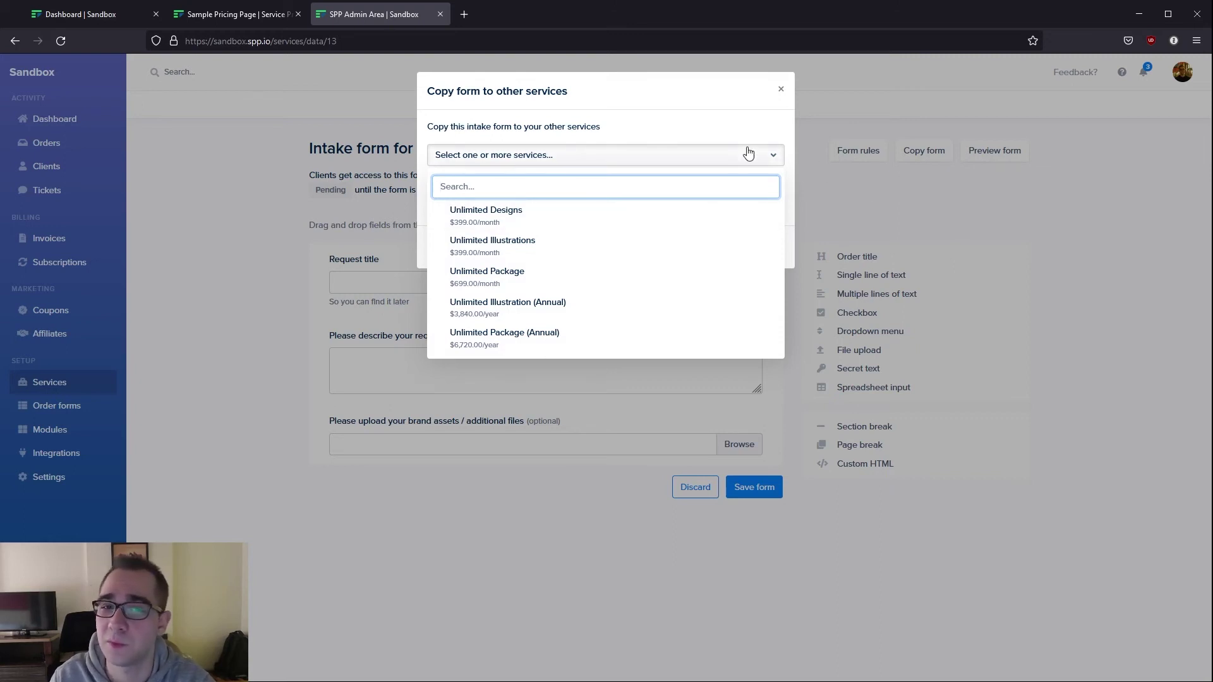
{"action": "key", "text": "Escape"}
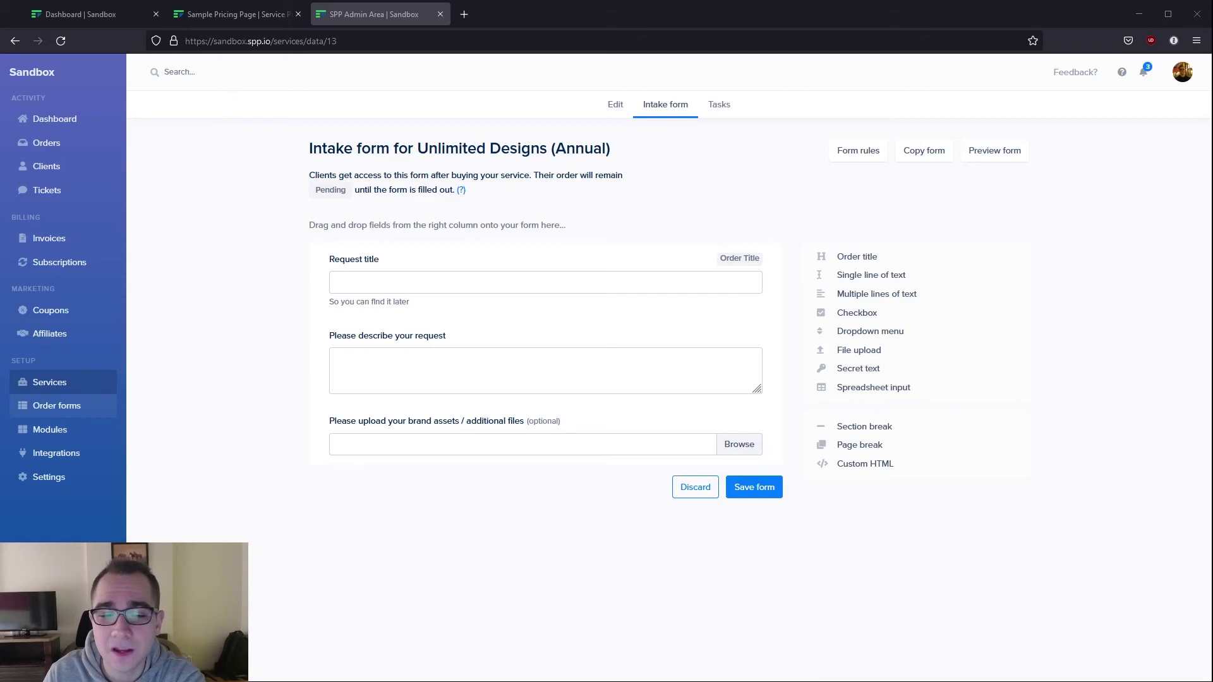
- Open the Unlimited Requests order form, look through its fields, and view its Rules
{"action": "left_click", "coordinate": [57, 406]}
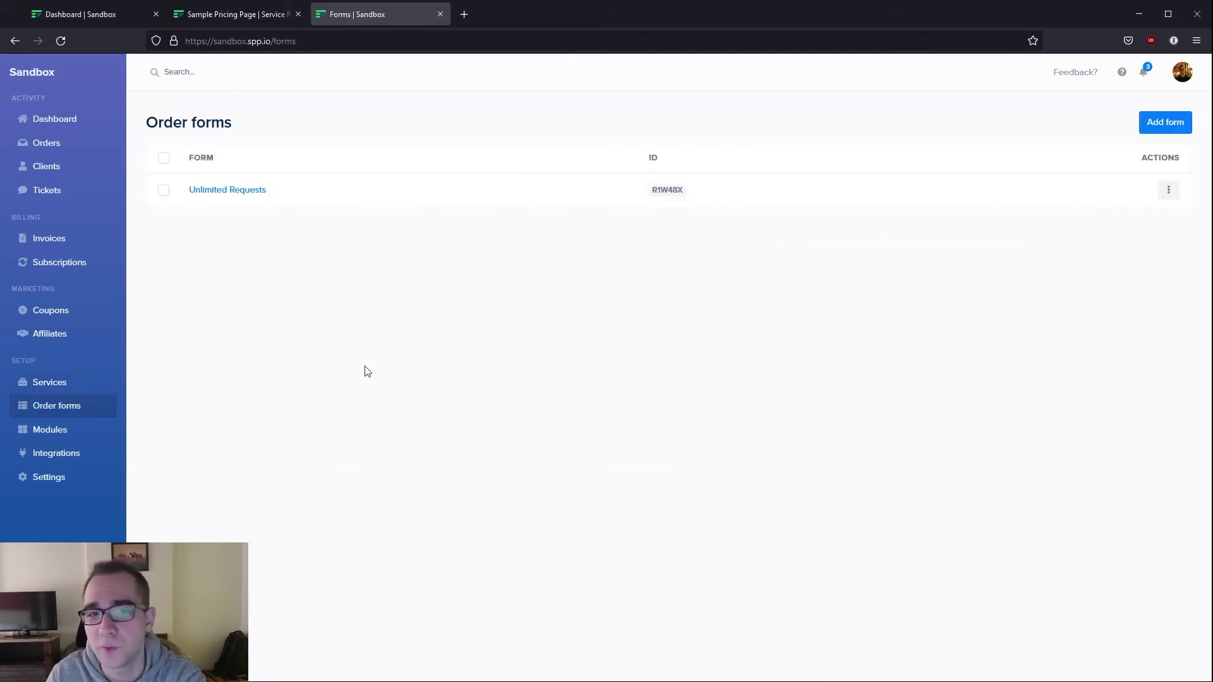
{"action": "left_click", "coordinate": [246, 195]}
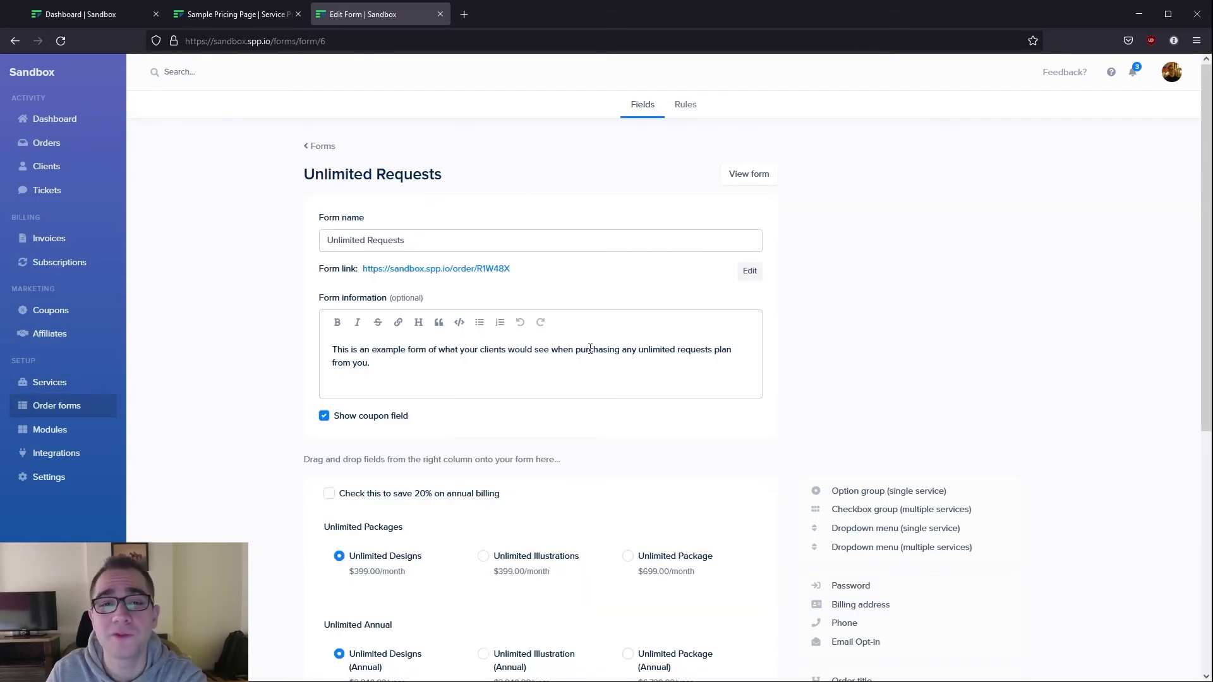
{"action": "scroll", "coordinate": [599, 363], "scroll_direction": "down", "scroll_amount": 3}
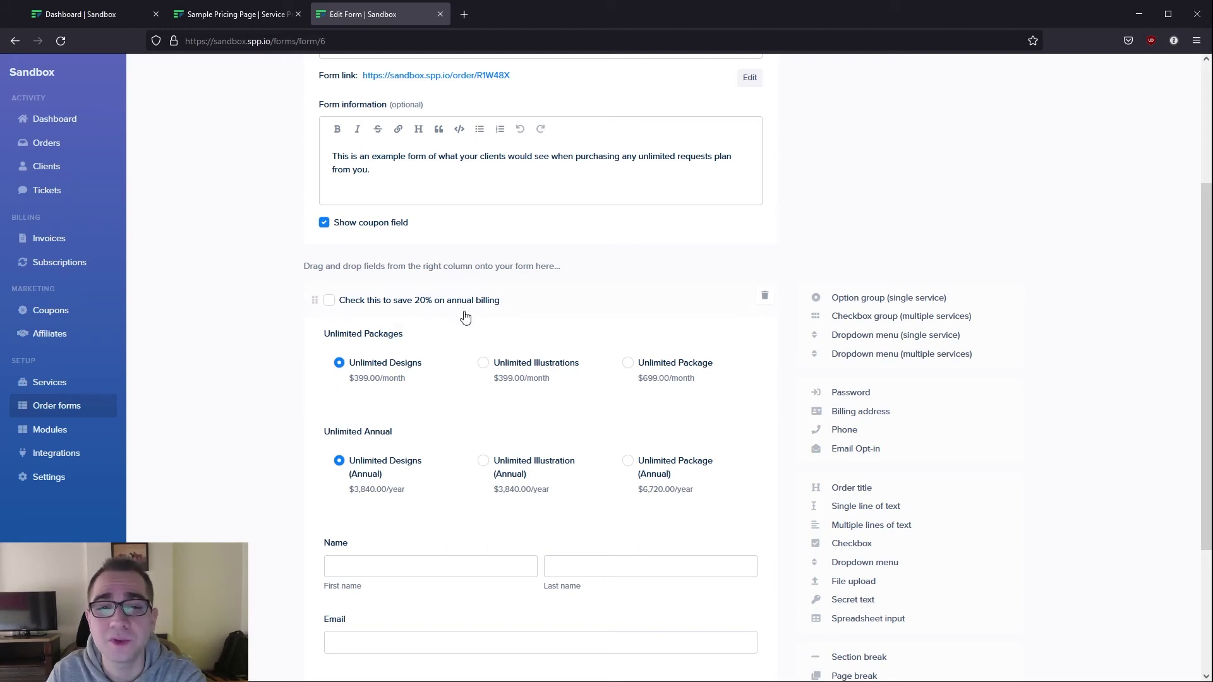
{"action": "scroll", "coordinate": [479, 321], "scroll_direction": "up", "scroll_amount": 3}
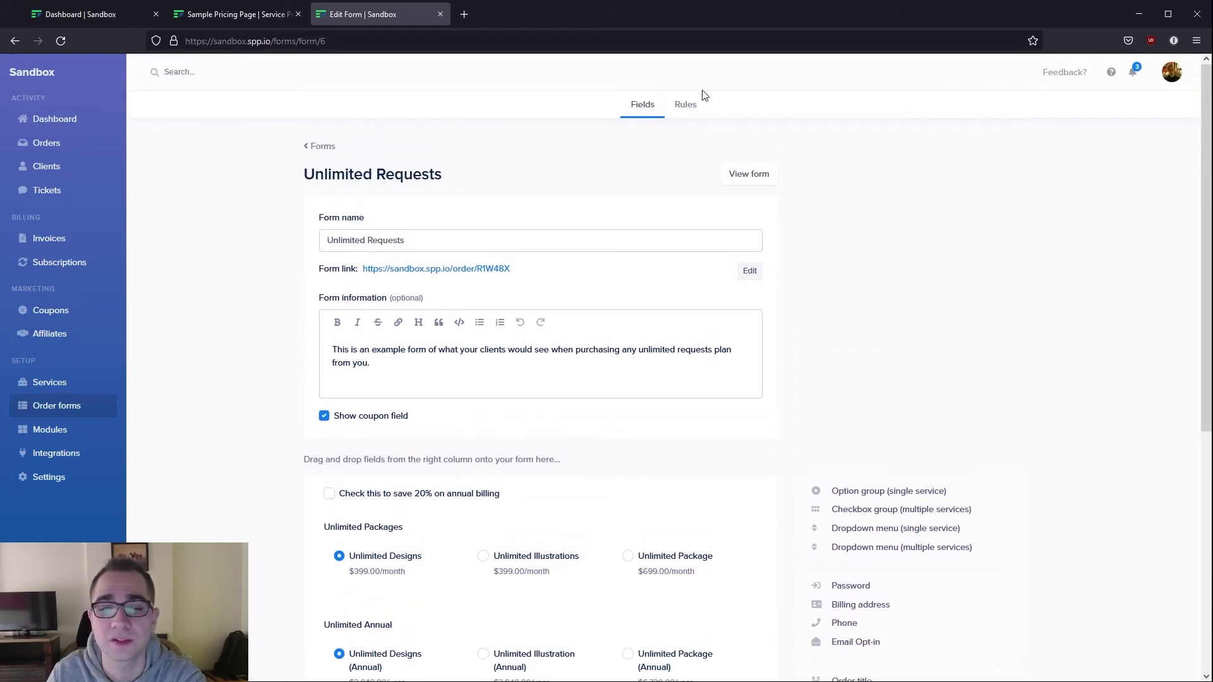
{"action": "left_click", "coordinate": [687, 107]}
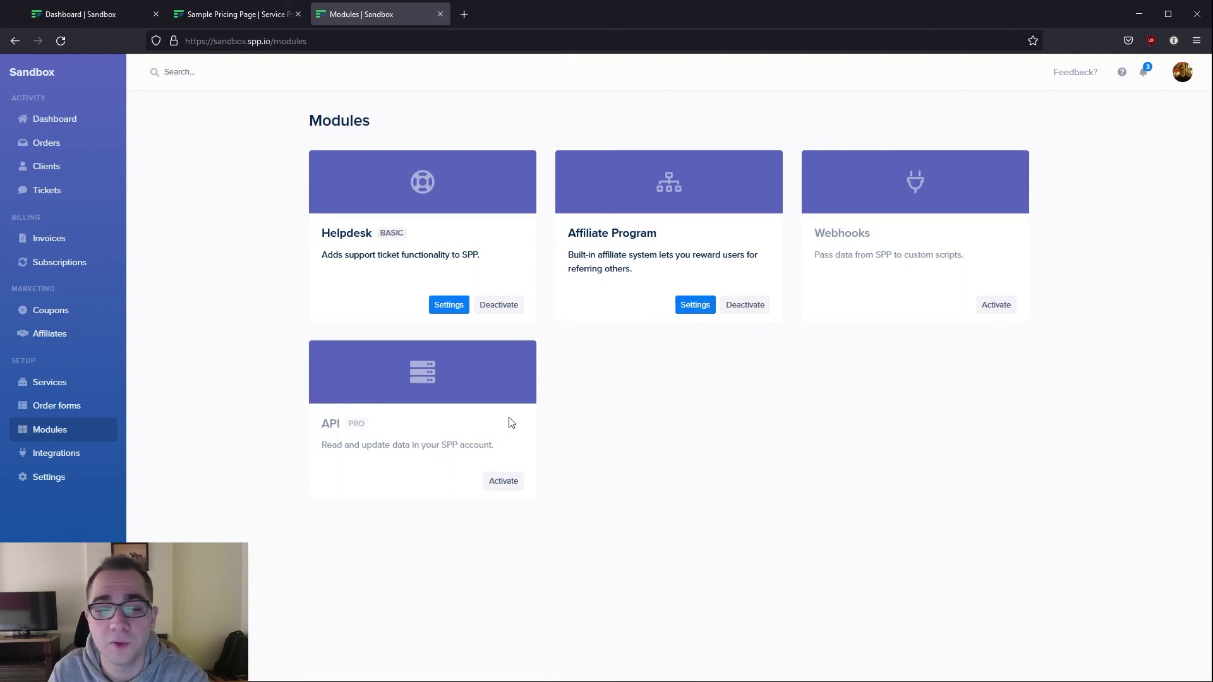
- Check the Helpdesk support email settings, read the client's I need help ticket, and go back to the dashboard
{"action": "left_click", "coordinate": [449, 305]}
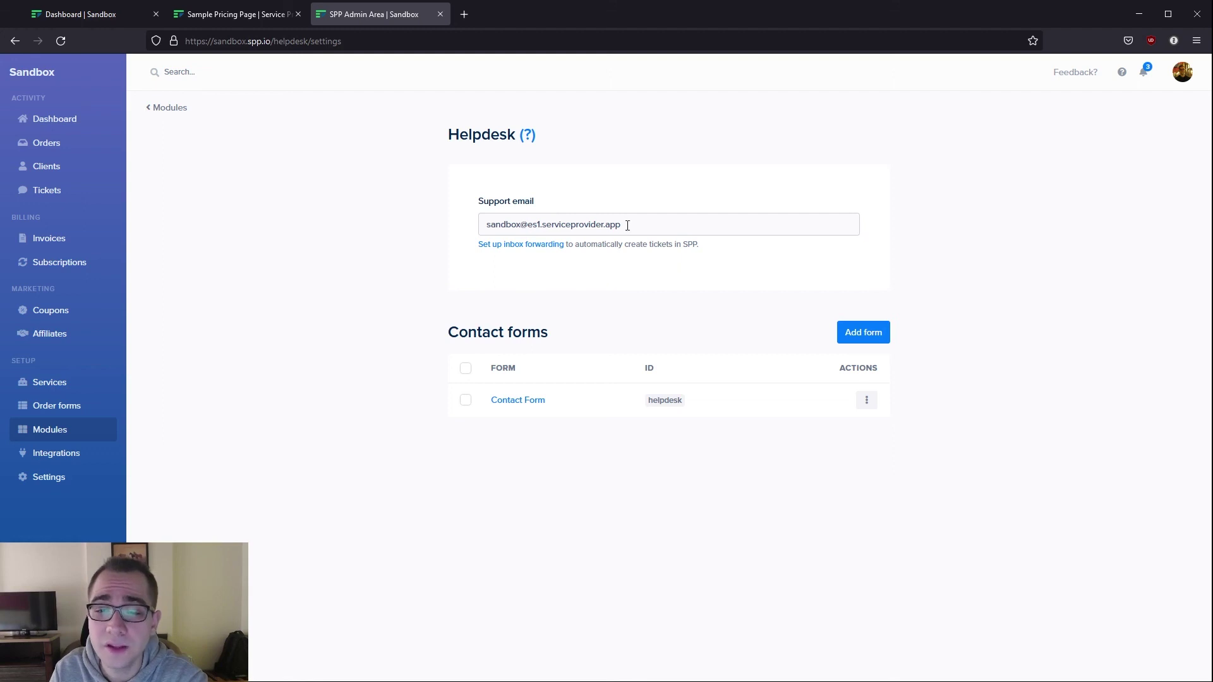
{"action": "left_click", "coordinate": [72, 196]}
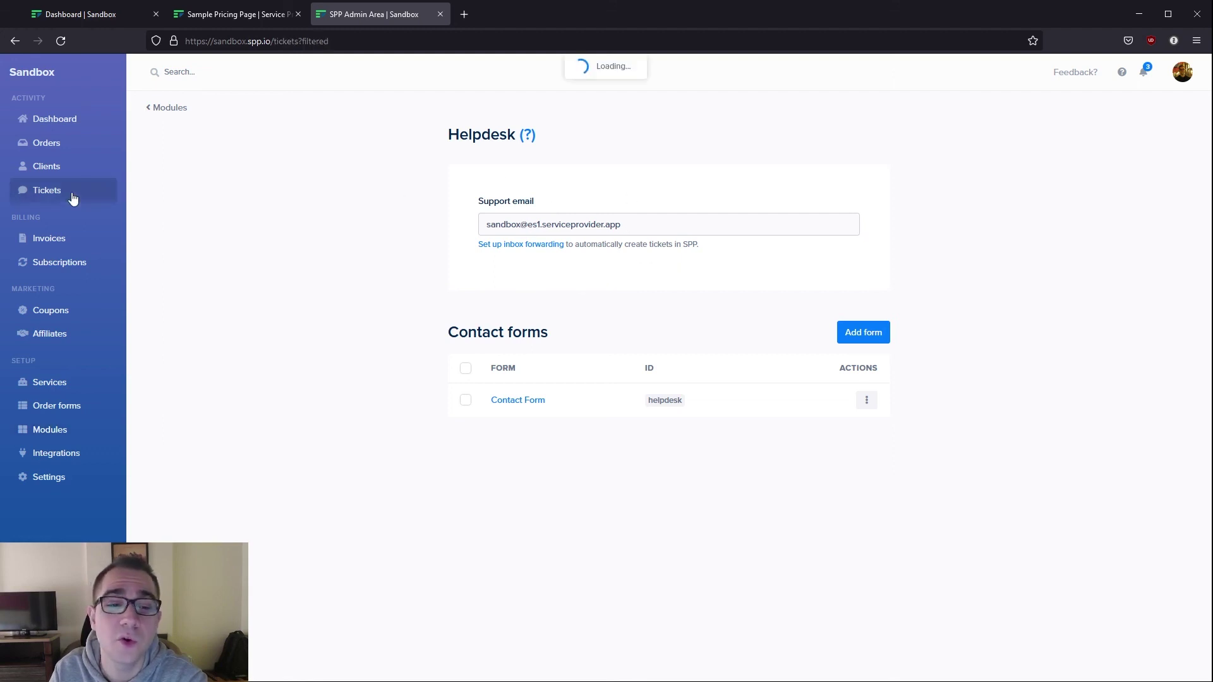
{"action": "left_click", "coordinate": [318, 232]}
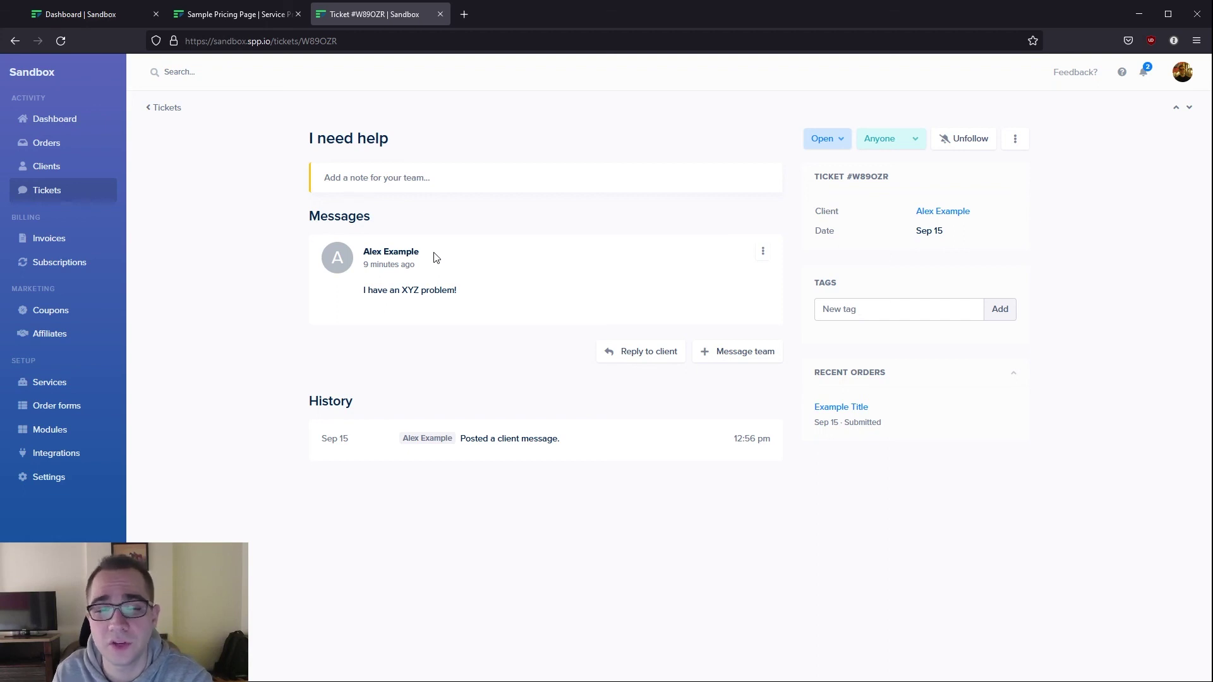
{"action": "key", "text": "alt+Left"}
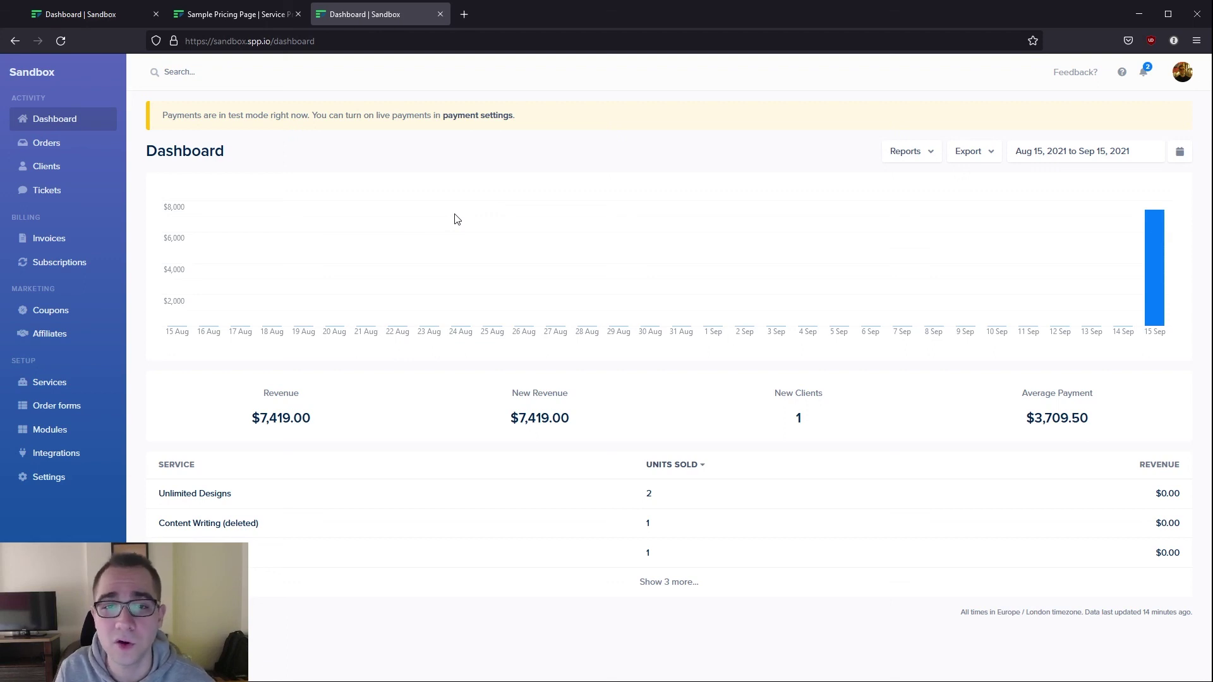
- Bring up the Email Support form via Contact support on the Settings page
{"action": "left_click", "coordinate": [52, 478]}
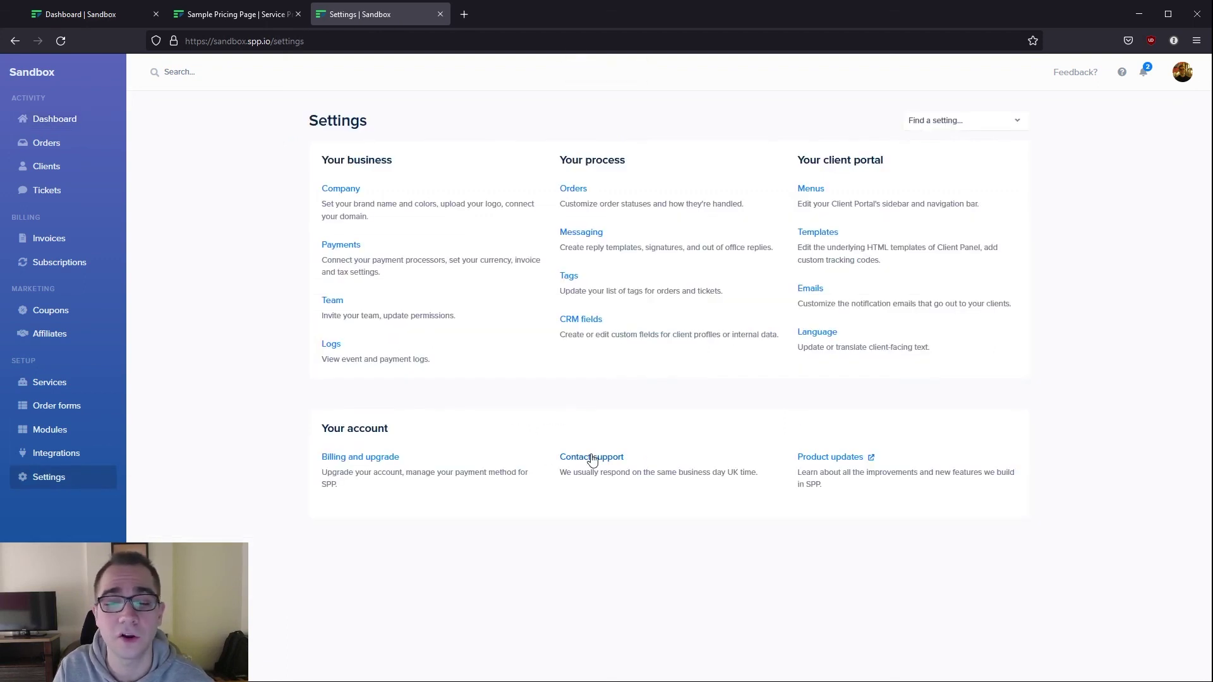
{"action": "left_click", "coordinate": [591, 459]}
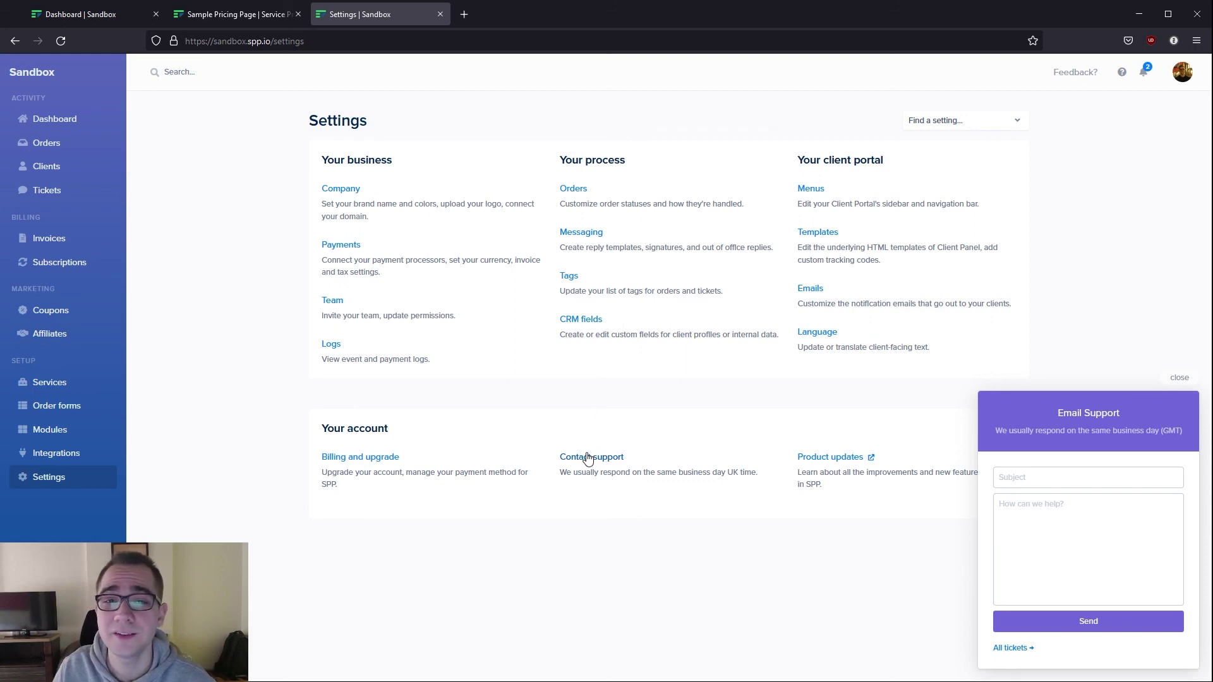